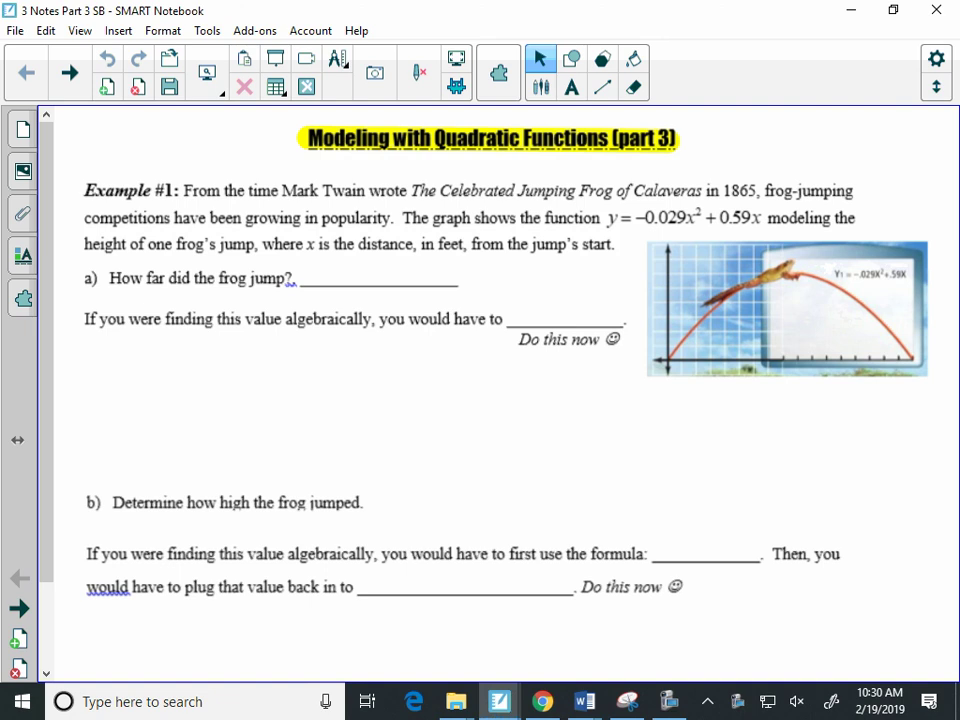
Highlight the function y = −0.029x² + 0.59x in yellow in the Example #1 text.
{"action": "scroll", "coordinate": [480, 390], "scroll_direction": "down", "scroll_amount": 1}
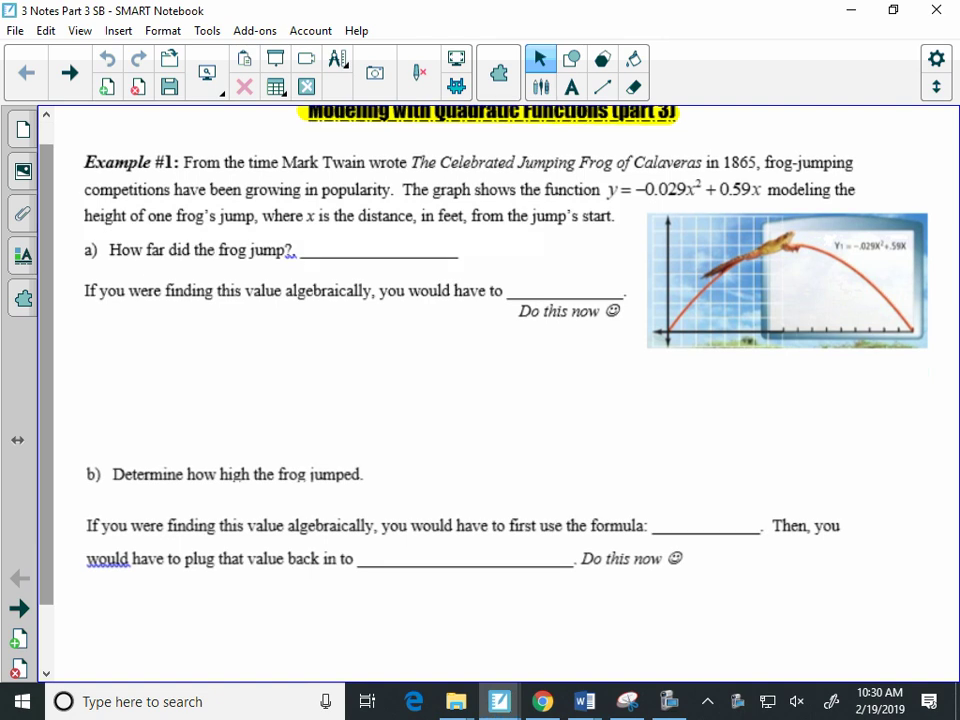
{"action": "left_click", "coordinate": [541, 87]}
{"action": "left_click", "coordinate": [676, 74]}
{"action": "left_click", "coordinate": [591, 218]}
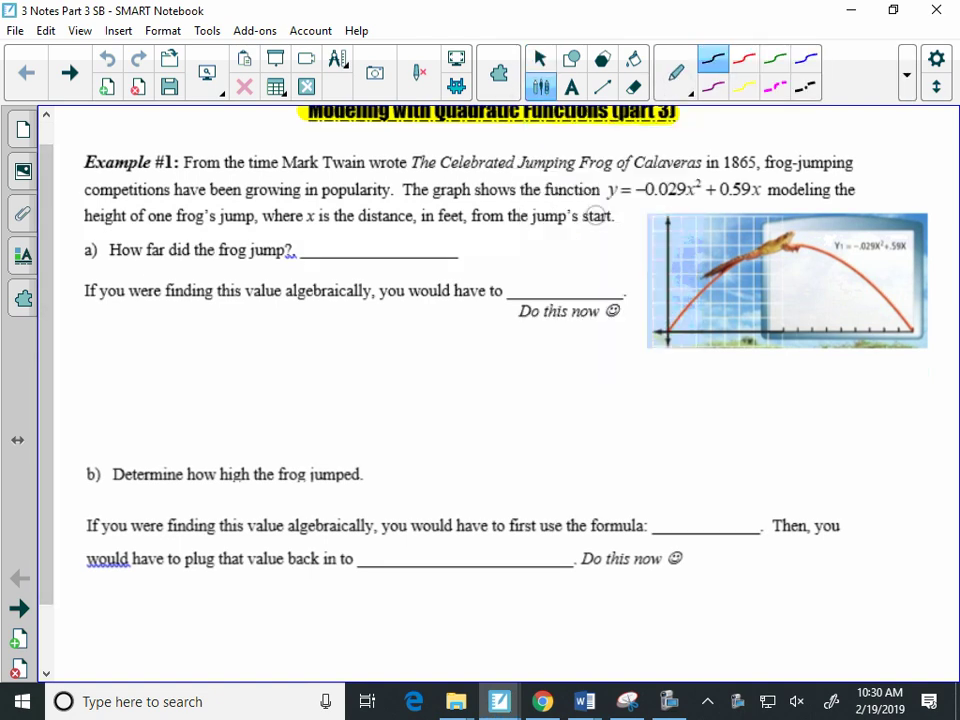
{"action": "left_click_drag", "start_coordinate": [605, 188], "coordinate": [768, 188]}
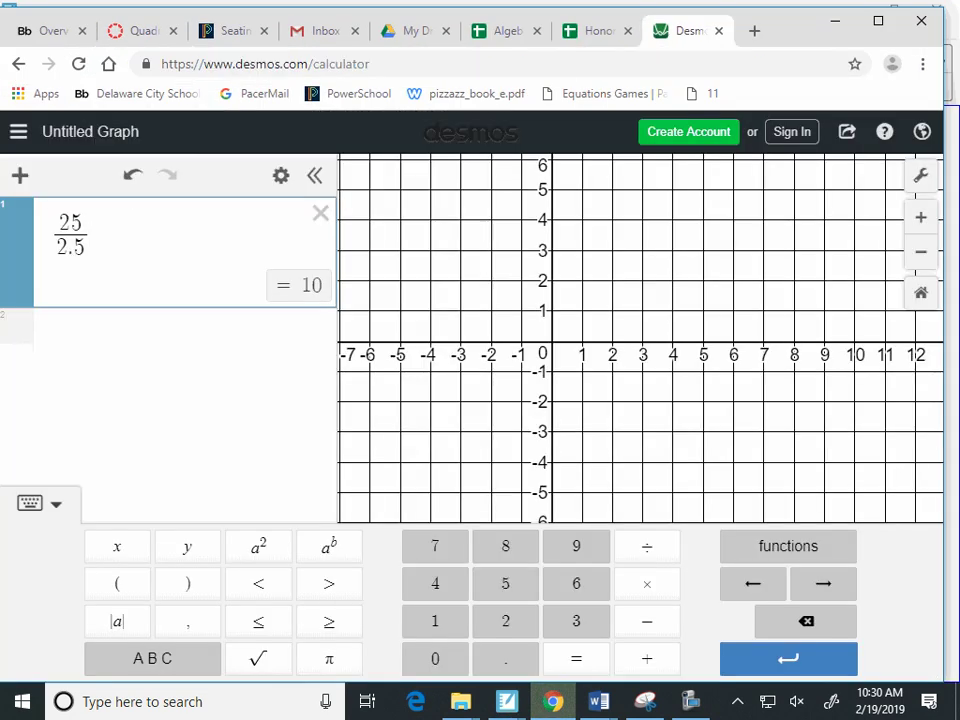
In the Desmos calculator, replace the existing expression with −.029x² + .59x to graph the frog's jump.
{"action": "key", "text": "ctrl+a"}
{"action": "key", "text": "BackSpace"}
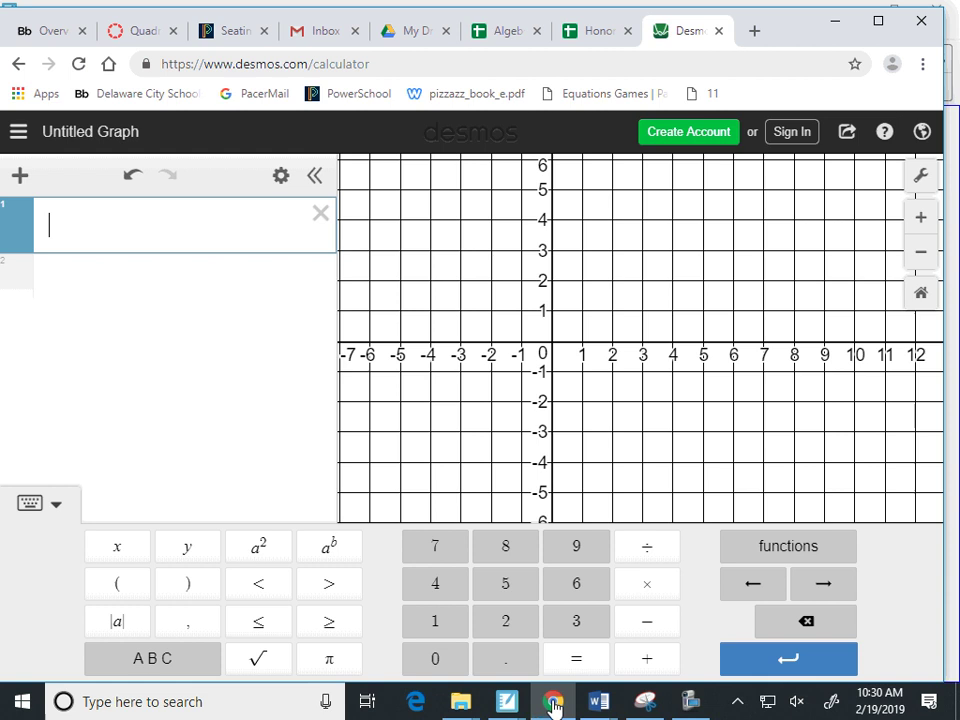
{"action": "type", "text": "-.029"}
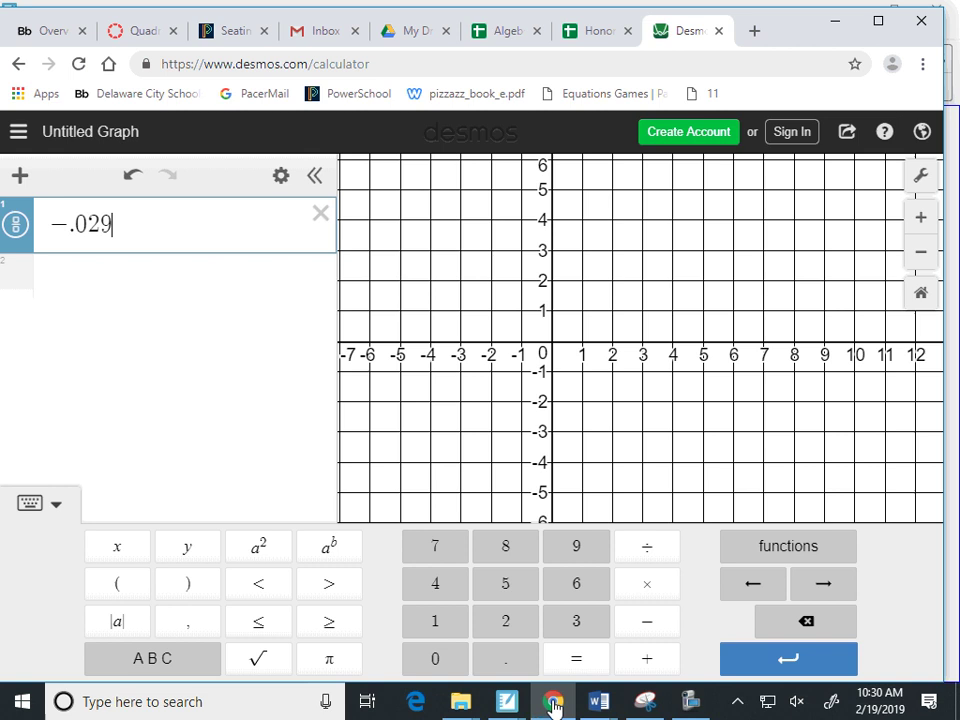
{"action": "type", "text": "x^2"}
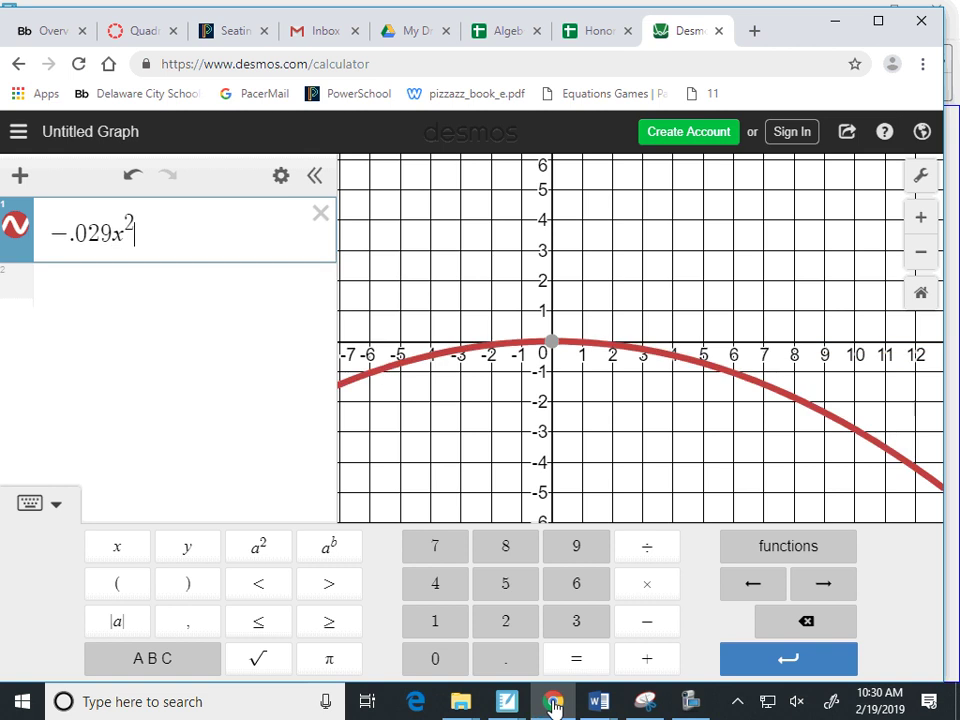
{"action": "type", "text": "+.5"}
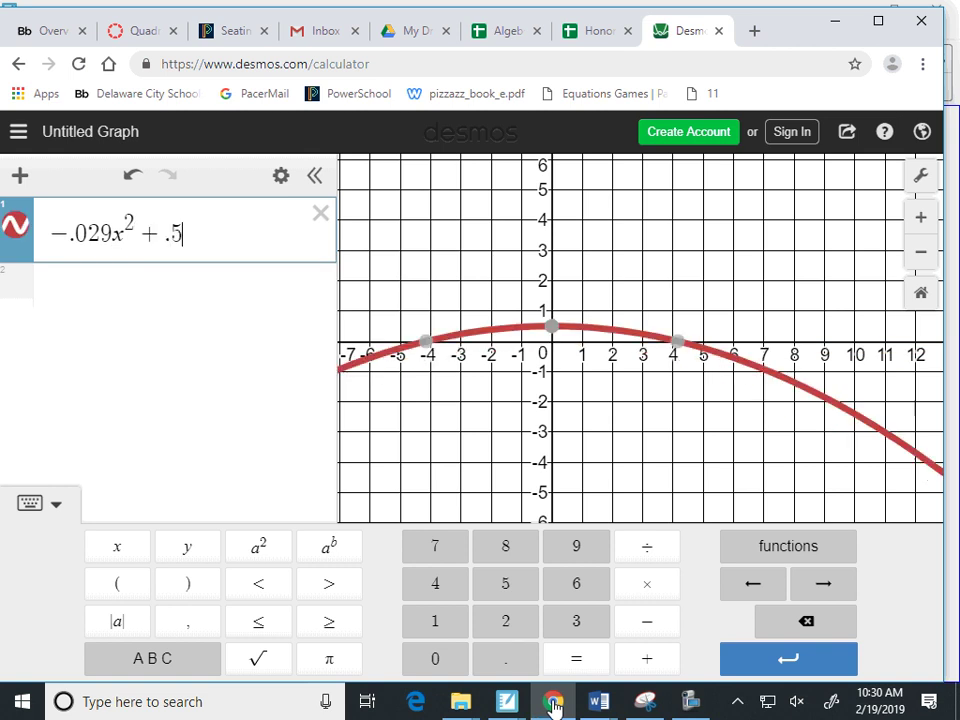
{"action": "type", "text": "9x"}
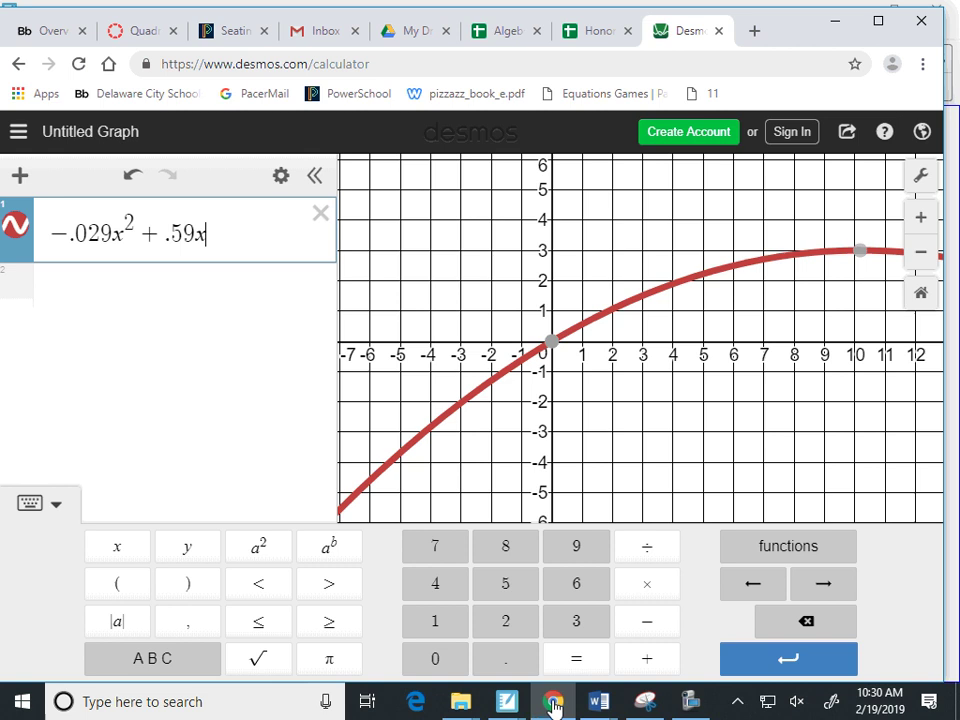
Set the x-axis maximum to 30 and show the coordinates of the parabola's positive x-intercept.
{"action": "left_click_drag", "start_coordinate": [906, 401], "coordinate": [743, 427]}
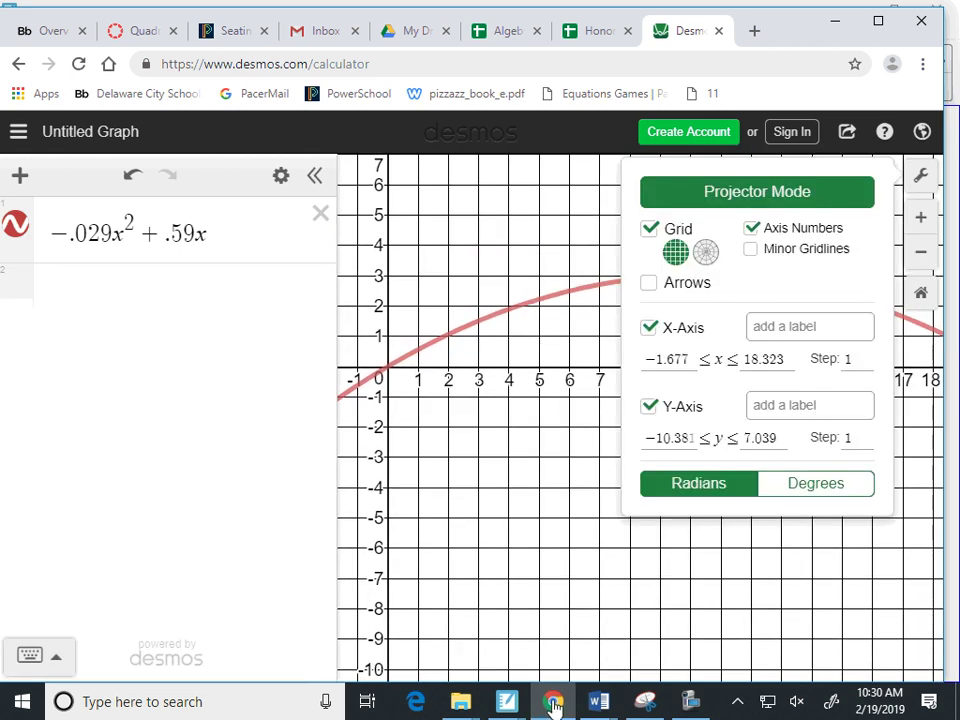
{"action": "left_click", "coordinate": [764, 359]}
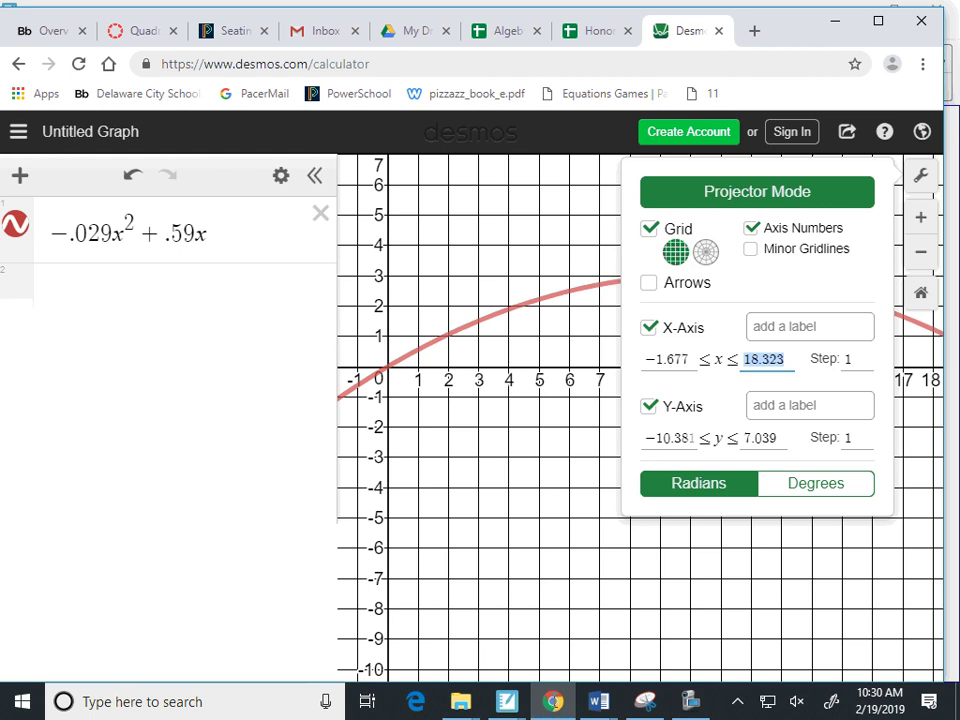
{"action": "type", "text": "30"}
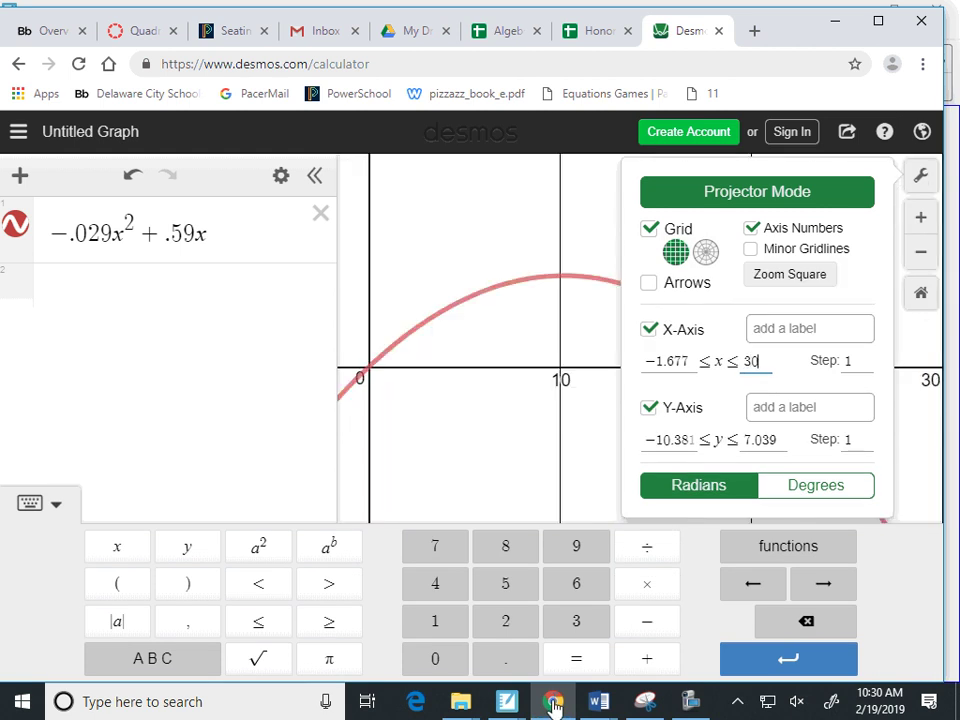
{"action": "left_click", "coordinate": [921, 175]}
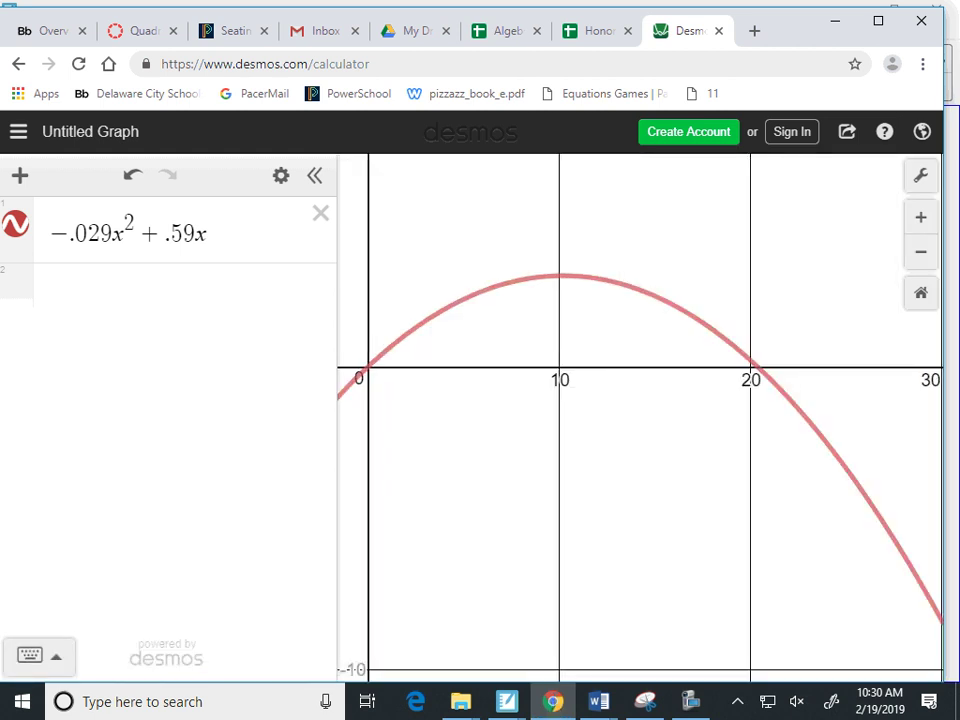
{"action": "left_click", "coordinate": [756, 366]}
{"action": "left_click", "coordinate": [756, 366]}
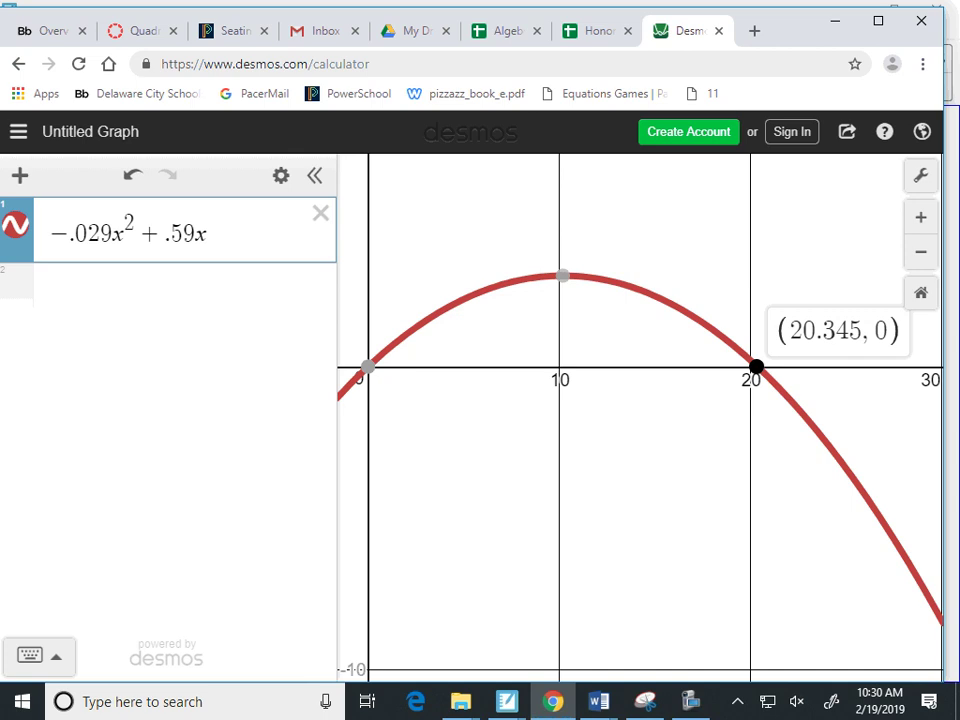
Switch back to the SMART Notebook notes and handwrite 20.345 ft in purple on the part a answer blank.
{"action": "key", "text": "alt+Tab"}
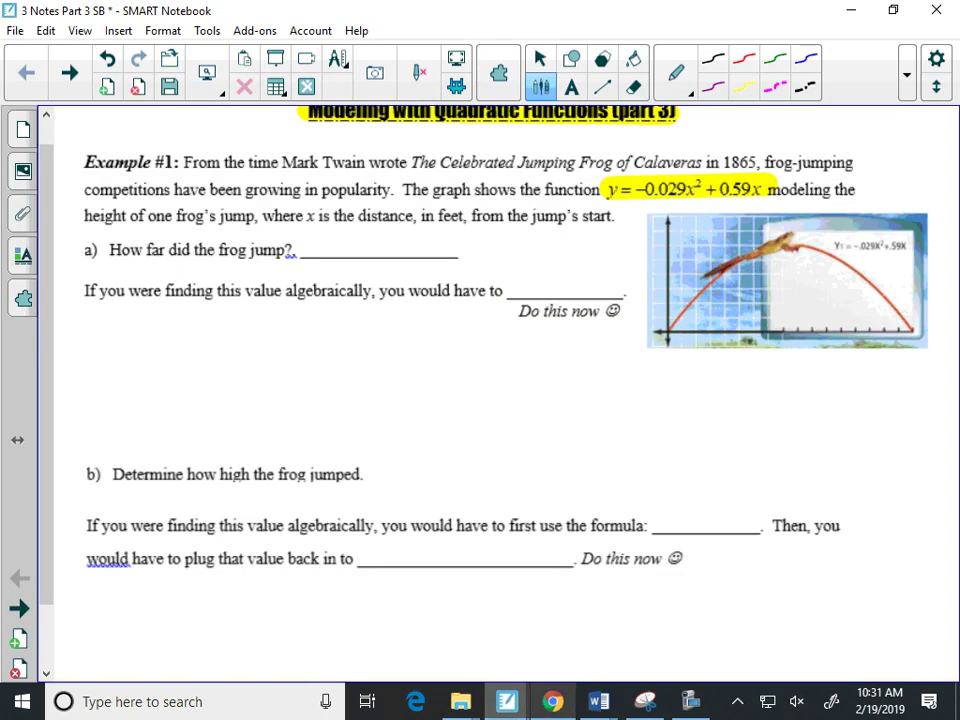
{"action": "mouse_move", "coordinate": [313, 234]}
{"action": "left_mouse_down"}
{"action": "mouse_move", "coordinate": [332, 252]}
{"action": "mouse_move", "coordinate": [344, 230]}
{"action": "mouse_move", "coordinate": [381, 243]}
{"action": "mouse_move", "coordinate": [369, 251]}
{"action": "left_mouse_up"}
{"action": "left_click", "coordinate": [359, 247]}
{"action": "left_click_drag", "start_coordinate": [389, 226], "coordinate": [400, 237]}
{"action": "mouse_move", "coordinate": [401, 225]}
{"action": "left_mouse_down"}
{"action": "mouse_move", "coordinate": [401, 256]}
{"action": "mouse_move", "coordinate": [410, 256]}
{"action": "left_mouse_up"}
{"action": "mouse_move", "coordinate": [413, 228]}
{"action": "left_mouse_down"}
{"action": "mouse_move", "coordinate": [428, 227]}
{"action": "mouse_move", "coordinate": [444, 258]}
{"action": "left_mouse_up"}
{"action": "left_click_drag", "start_coordinate": [438, 242], "coordinate": [478, 257]}
{"action": "left_click_drag", "start_coordinate": [462, 240], "coordinate": [484, 239]}
{"action": "left_click", "coordinate": [501, 239]}
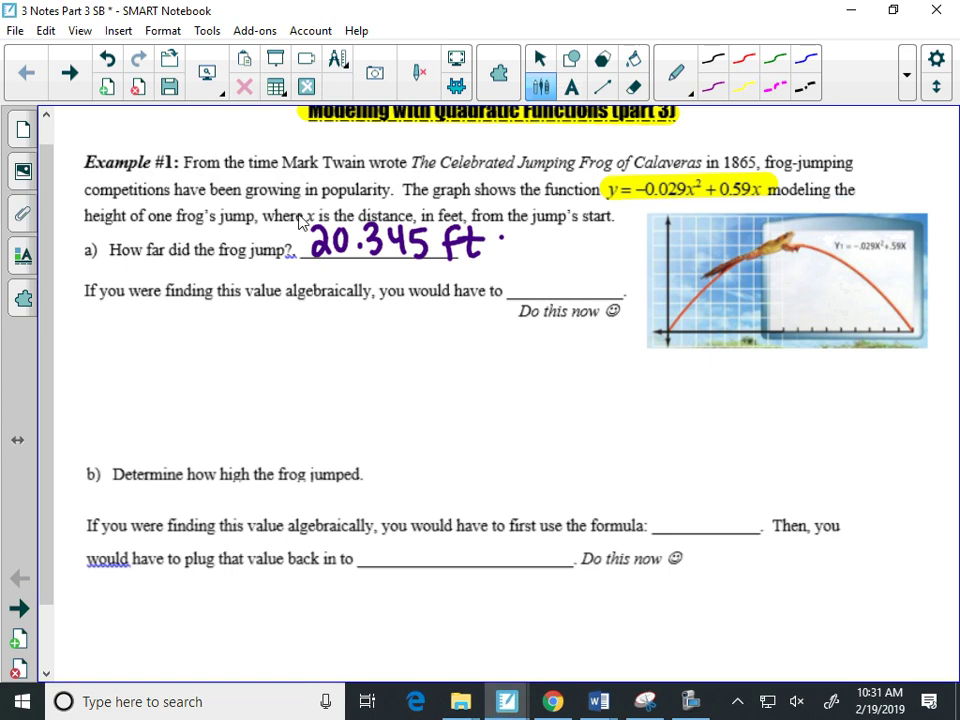
{"action": "key", "text": "Escape"}
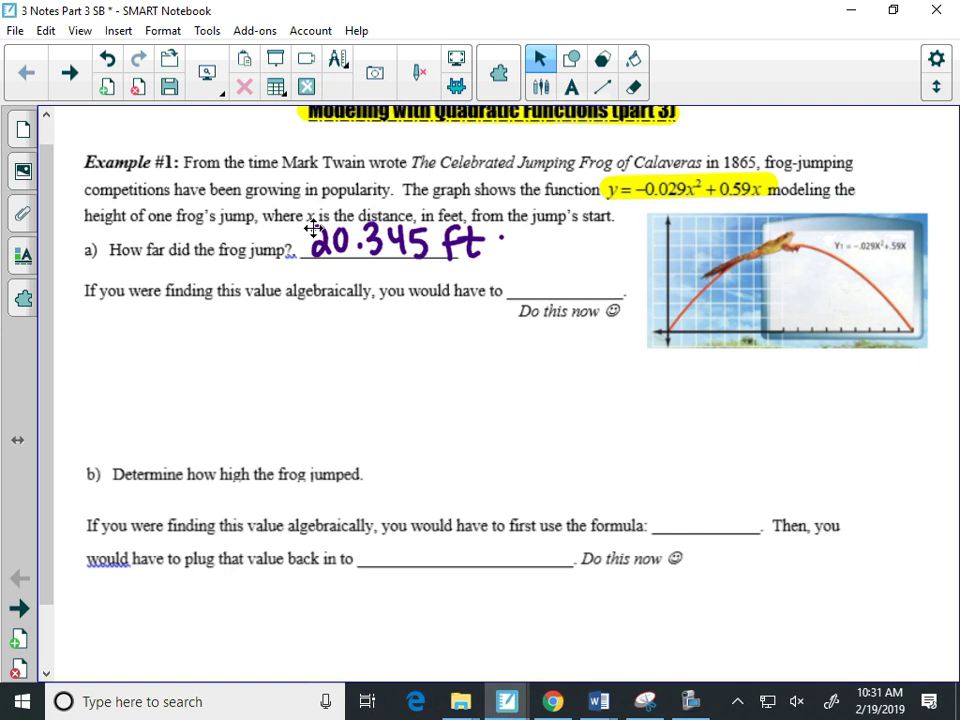
{"action": "key", "text": "p"}
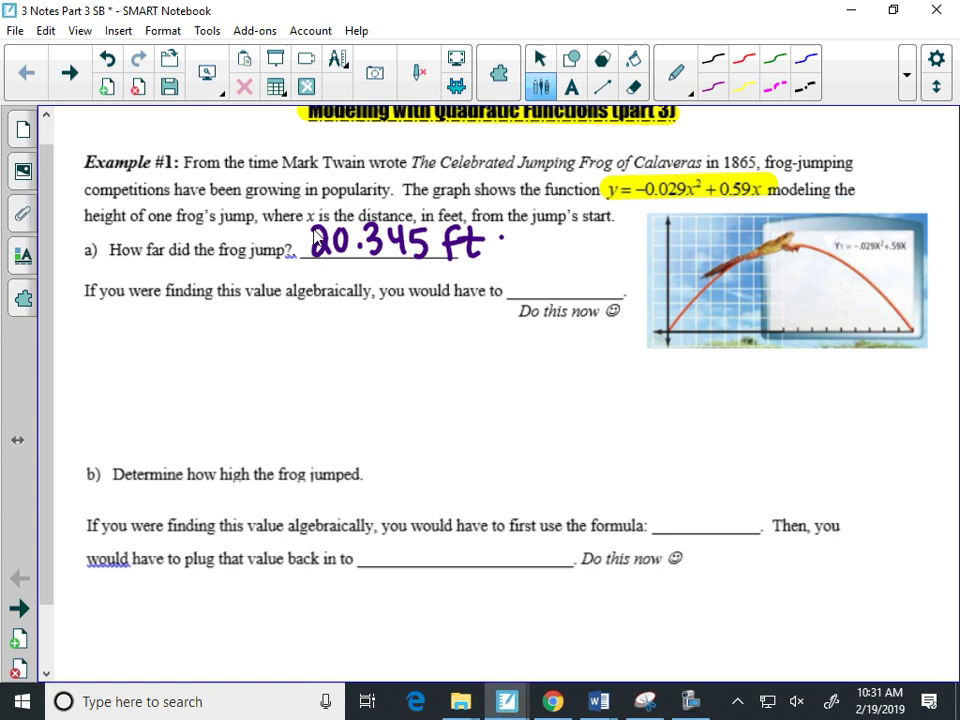
{"action": "key", "text": "alt+Tab"}
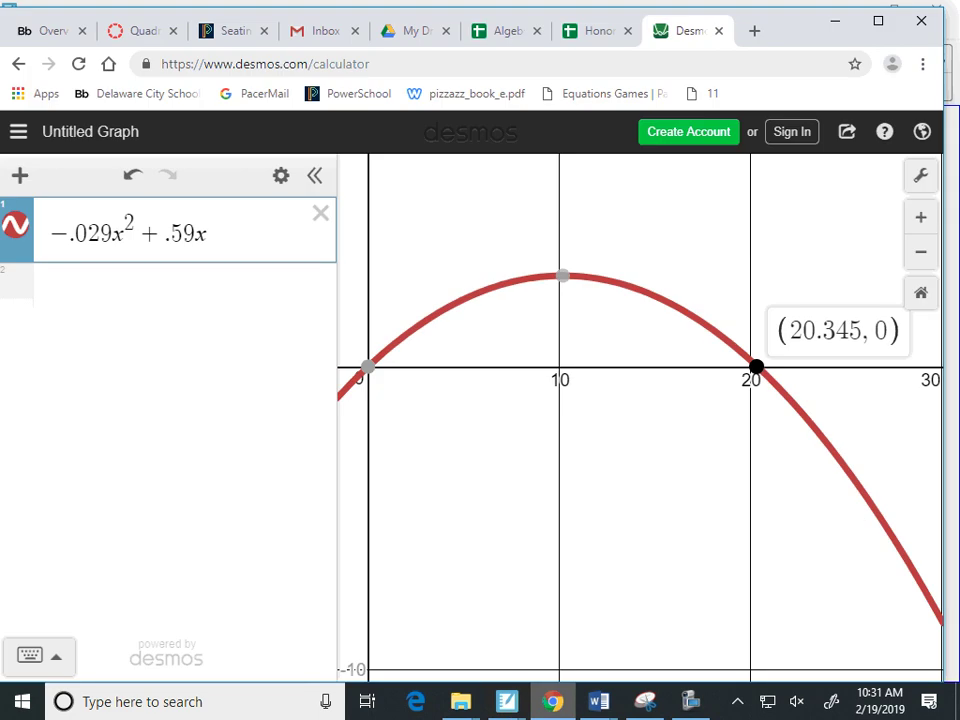
{"action": "left_click", "coordinate": [553, 701]}
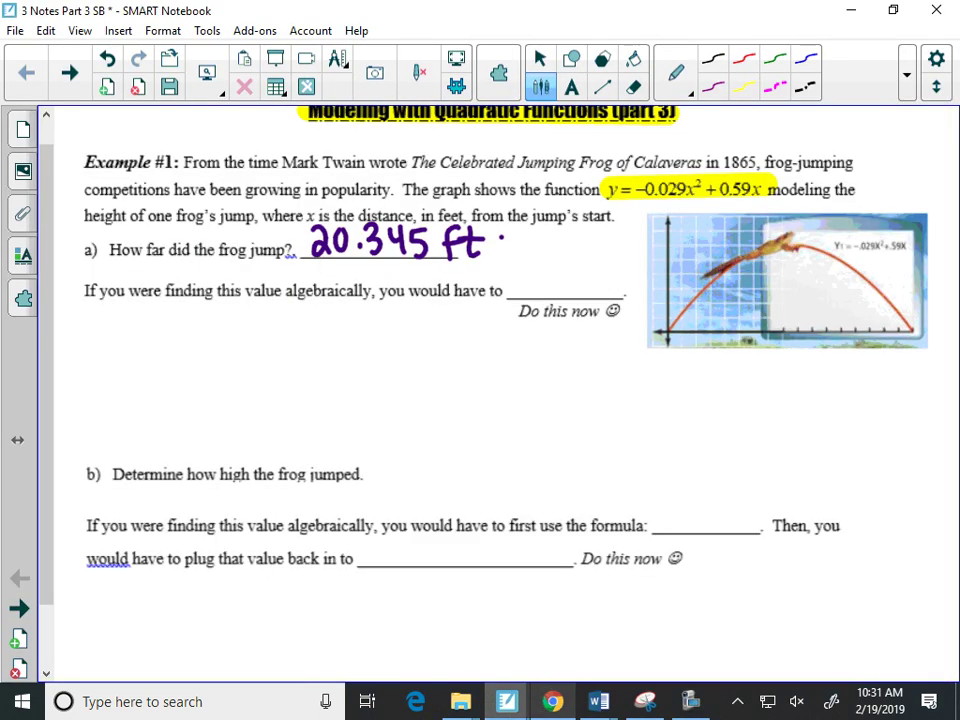
Handwrite "factor" in pink on the blank of the sentence about finding the value algebraically in part a.
{"action": "mouse_move", "coordinate": [537, 268]}
{"action": "left_mouse_down"}
{"action": "mouse_move", "coordinate": [524, 265]}
{"action": "mouse_move", "coordinate": [519, 297]}
{"action": "left_mouse_up"}
{"action": "left_click_drag", "start_coordinate": [512, 283], "coordinate": [566, 293]}
{"action": "mouse_move", "coordinate": [576, 262]}
{"action": "left_mouse_down"}
{"action": "mouse_move", "coordinate": [578, 294]}
{"action": "mouse_move", "coordinate": [588, 274]}
{"action": "left_mouse_up"}
{"action": "left_click_drag", "start_coordinate": [594, 278], "coordinate": [608, 272]}
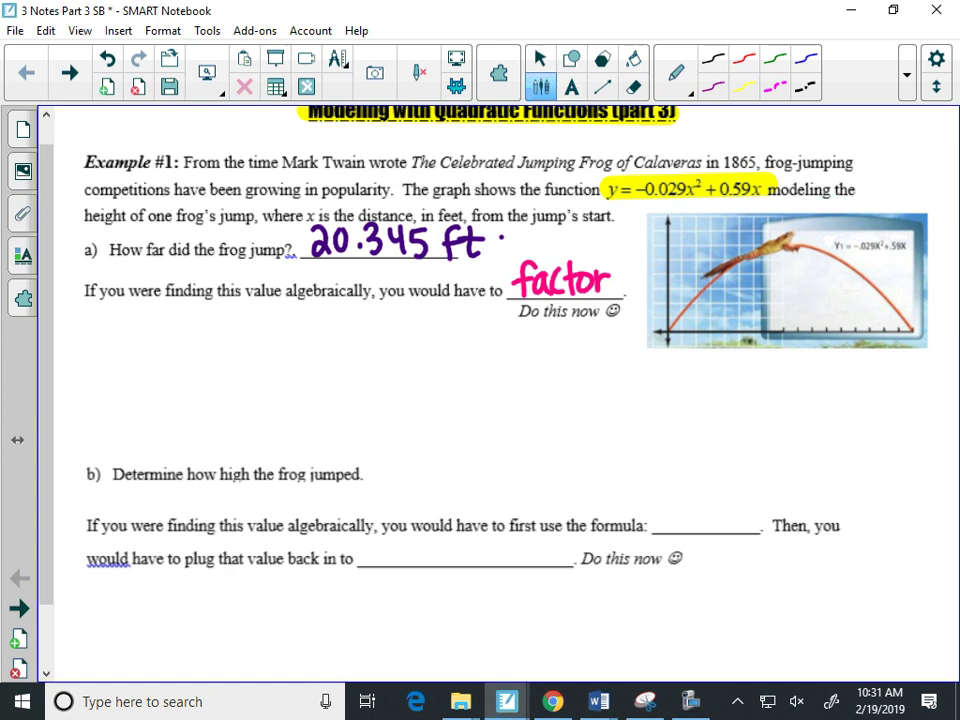
Handwrite the equation −.029x² + .59x = 0 in pink below the part a sentence.
{"action": "left_click_drag", "start_coordinate": [153, 317], "coordinate": [170, 317]}
{"action": "left_click", "coordinate": [178, 326]}
{"action": "left_click_drag", "start_coordinate": [195, 308], "coordinate": [196, 308]}
{"action": "mouse_move", "coordinate": [205, 310]}
{"action": "left_mouse_down"}
{"action": "mouse_move", "coordinate": [214, 330]}
{"action": "mouse_move", "coordinate": [261, 331]}
{"action": "left_mouse_up"}
{"action": "mouse_move", "coordinate": [259, 313]}
{"action": "left_mouse_down"}
{"action": "mouse_move", "coordinate": [236, 332]}
{"action": "mouse_move", "coordinate": [278, 312]}
{"action": "mouse_move", "coordinate": [303, 320]}
{"action": "left_mouse_up"}
{"action": "left_click", "coordinate": [313, 328]}
{"action": "mouse_move", "coordinate": [296, 310]}
{"action": "left_mouse_down"}
{"action": "mouse_move", "coordinate": [296, 330]}
{"action": "mouse_move", "coordinate": [330, 320]}
{"action": "mouse_move", "coordinate": [324, 331]}
{"action": "left_mouse_up"}
{"action": "mouse_move", "coordinate": [359, 314]}
{"action": "left_mouse_down"}
{"action": "mouse_move", "coordinate": [348, 322]}
{"action": "mouse_move", "coordinate": [356, 330]}
{"action": "left_mouse_up"}
{"action": "mouse_move", "coordinate": [378, 312]}
{"action": "left_mouse_down"}
{"action": "mouse_move", "coordinate": [386, 330]}
{"action": "mouse_move", "coordinate": [370, 333]}
{"action": "mouse_move", "coordinate": [426, 315]}
{"action": "left_mouse_up"}
{"action": "left_click_drag", "start_coordinate": [404, 327], "coordinate": [448, 312]}
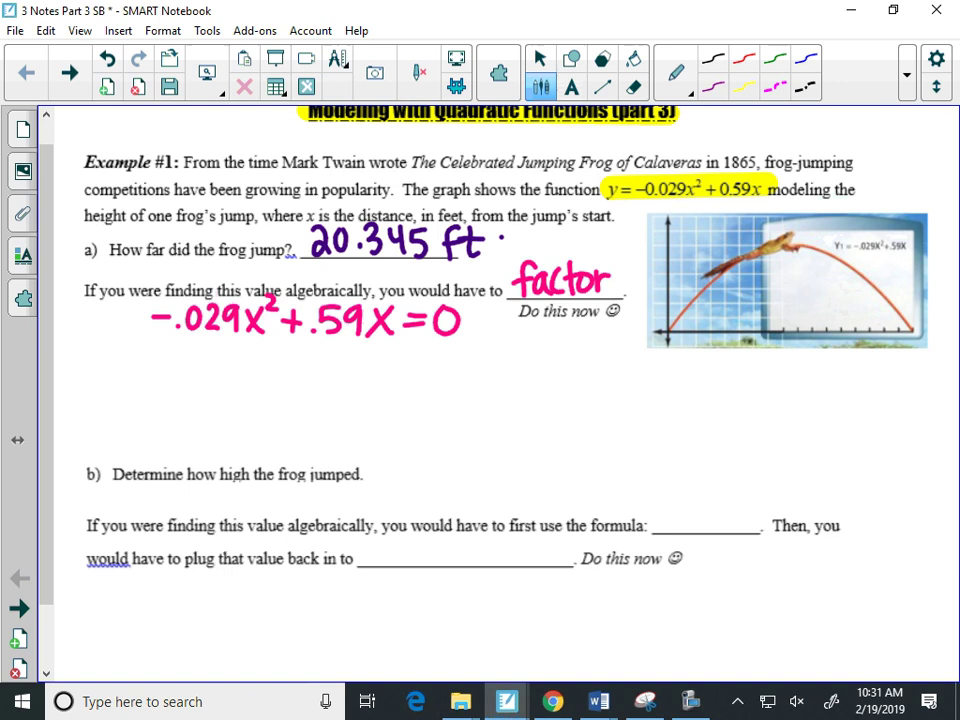
Write −x as the divisor under each left-hand term and draw an arrow pointing to the leading negative sign.
{"action": "mouse_move", "coordinate": [157, 345]}
{"action": "left_mouse_down"}
{"action": "mouse_move", "coordinate": [263, 340]}
{"action": "mouse_move", "coordinate": [205, 369]}
{"action": "left_mouse_up"}
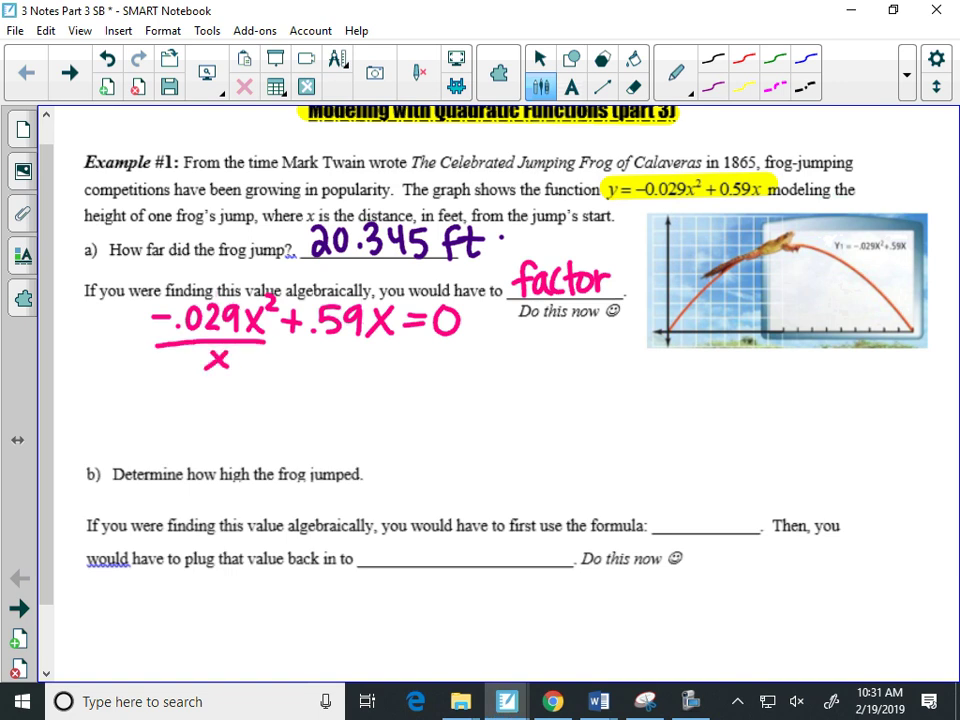
{"action": "mouse_move", "coordinate": [322, 348]}
{"action": "left_mouse_down"}
{"action": "mouse_move", "coordinate": [377, 347]}
{"action": "mouse_move", "coordinate": [350, 372]}
{"action": "left_mouse_up"}
{"action": "left_click_drag", "start_coordinate": [350, 356], "coordinate": [330, 373]}
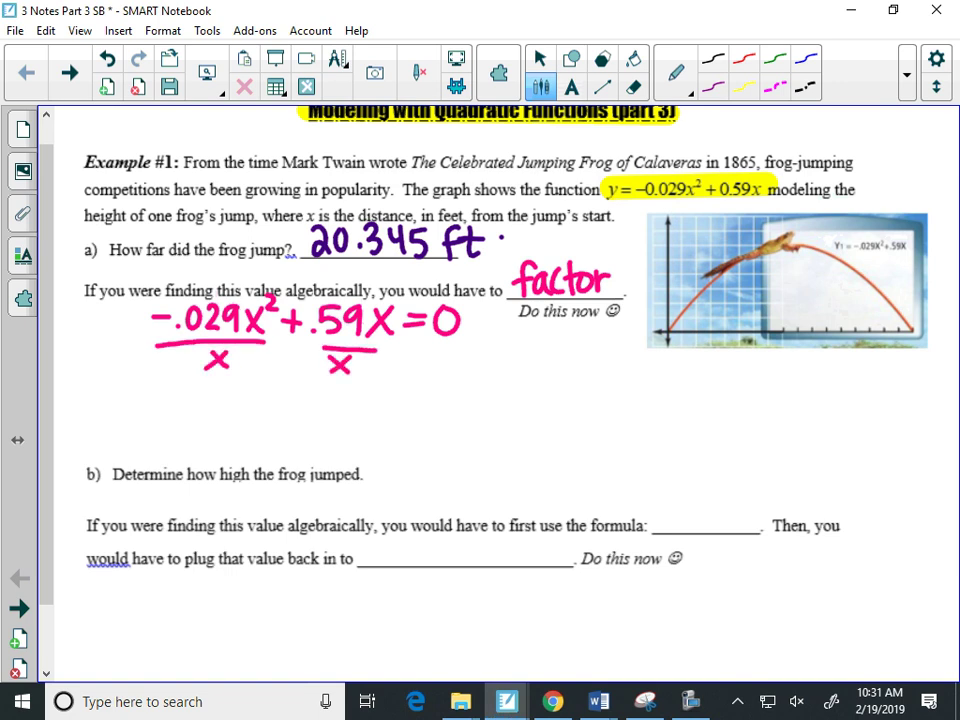
{"action": "left_click_drag", "start_coordinate": [180, 358], "coordinate": [197, 357]}
{"action": "left_click_drag", "start_coordinate": [296, 366], "coordinate": [314, 366]}
{"action": "mouse_move", "coordinate": [127, 281]}
{"action": "left_mouse_down"}
{"action": "mouse_move", "coordinate": [150, 300]}
{"action": "mouse_move", "coordinate": [151, 288]}
{"action": "left_mouse_up"}
Handwrite the factored equation −x(.029x − .59) = 0 in pink below the division work.
{"action": "mouse_move", "coordinate": [158, 430]}
{"action": "left_mouse_down"}
{"action": "mouse_move", "coordinate": [198, 441]}
{"action": "mouse_move", "coordinate": [181, 441]}
{"action": "left_mouse_up"}
{"action": "left_click_drag", "start_coordinate": [228, 402], "coordinate": [212, 437]}
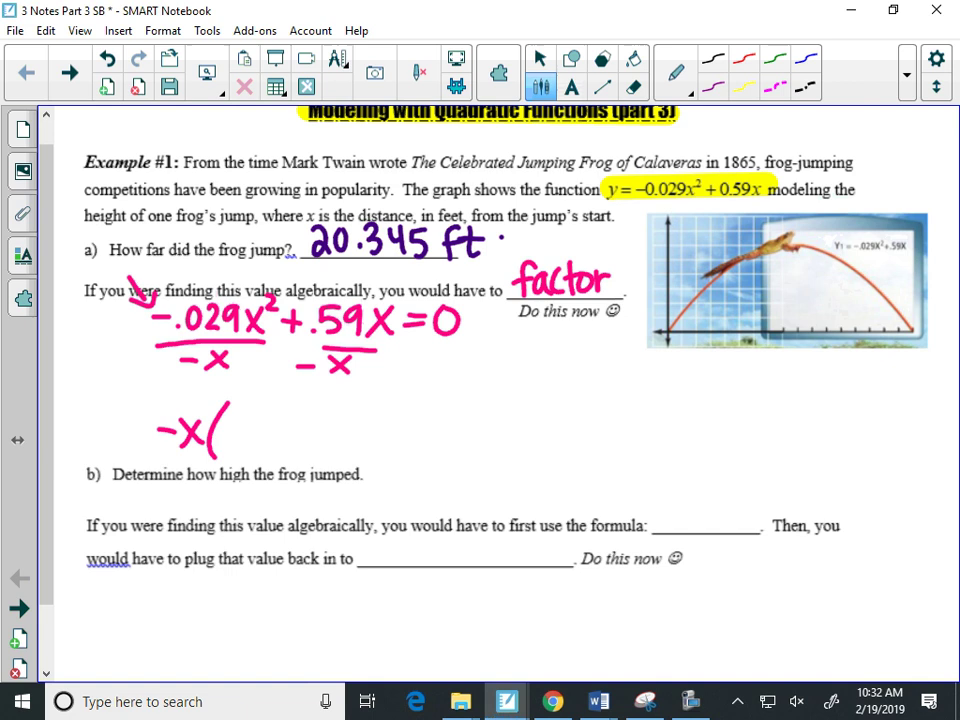
{"action": "mouse_move", "coordinate": [236, 441]}
{"action": "left_mouse_down"}
{"action": "mouse_move", "coordinate": [251, 429]}
{"action": "mouse_move", "coordinate": [287, 446]}
{"action": "left_mouse_up"}
{"action": "mouse_move", "coordinate": [300, 422]}
{"action": "left_mouse_down"}
{"action": "mouse_move", "coordinate": [321, 446]}
{"action": "mouse_move", "coordinate": [299, 446]}
{"action": "left_mouse_up"}
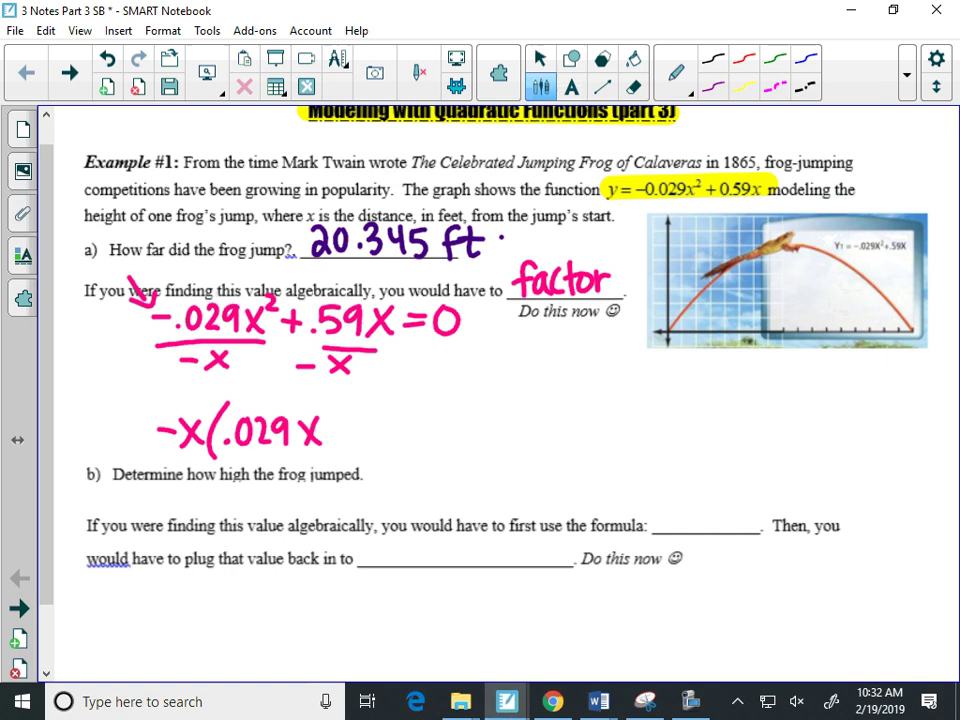
{"action": "mouse_move", "coordinate": [330, 431]}
{"action": "left_mouse_down"}
{"action": "mouse_move", "coordinate": [362, 438]}
{"action": "mouse_move", "coordinate": [381, 428]}
{"action": "mouse_move", "coordinate": [378, 446]}
{"action": "mouse_move", "coordinate": [427, 450]}
{"action": "left_mouse_up"}
{"action": "mouse_move", "coordinate": [440, 429]}
{"action": "left_mouse_down"}
{"action": "mouse_move", "coordinate": [456, 429]}
{"action": "mouse_move", "coordinate": [456, 440]}
{"action": "left_mouse_up"}
{"action": "mouse_move", "coordinate": [486, 420]}
{"action": "left_mouse_down"}
{"action": "mouse_move", "coordinate": [478, 447]}
{"action": "mouse_move", "coordinate": [485, 418]}
{"action": "left_mouse_up"}
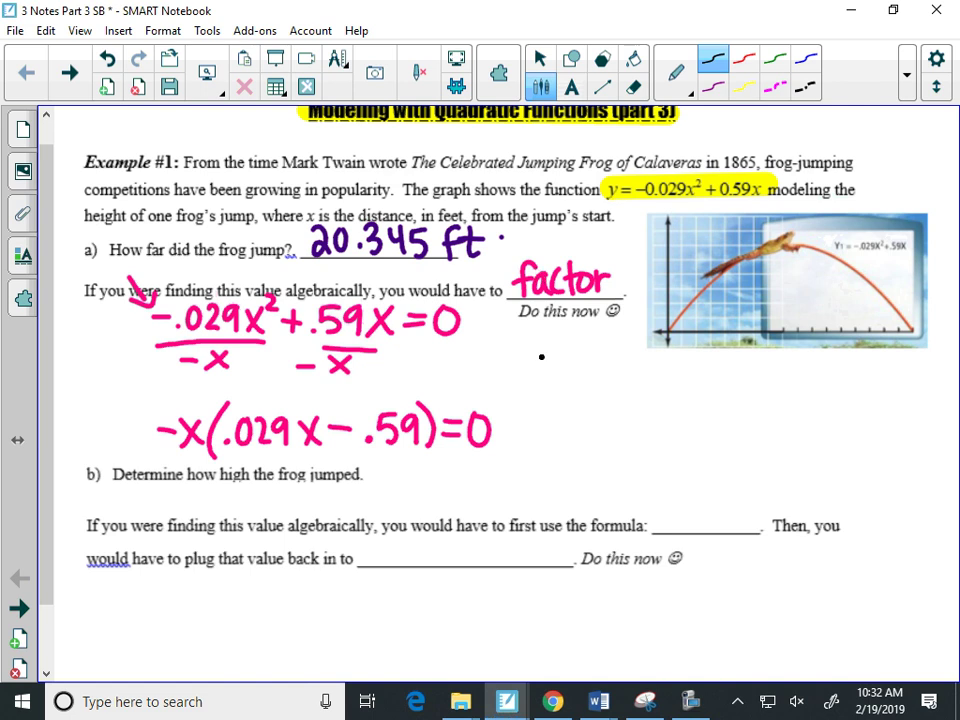
Write −x = 0 in black beside a wavy vertical divider and show both sides divided by −1.
{"action": "left_click_drag", "start_coordinate": [541, 356], "coordinate": [553, 356]}
{"action": "mouse_move", "coordinate": [566, 345]}
{"action": "left_mouse_down"}
{"action": "mouse_move", "coordinate": [580, 368]}
{"action": "mouse_move", "coordinate": [565, 368]}
{"action": "left_mouse_up"}
{"action": "mouse_move", "coordinate": [586, 351]}
{"action": "left_mouse_down"}
{"action": "mouse_move", "coordinate": [598, 351]}
{"action": "mouse_move", "coordinate": [598, 361]}
{"action": "left_mouse_up"}
{"action": "left_click_drag", "start_coordinate": [619, 344], "coordinate": [615, 346]}
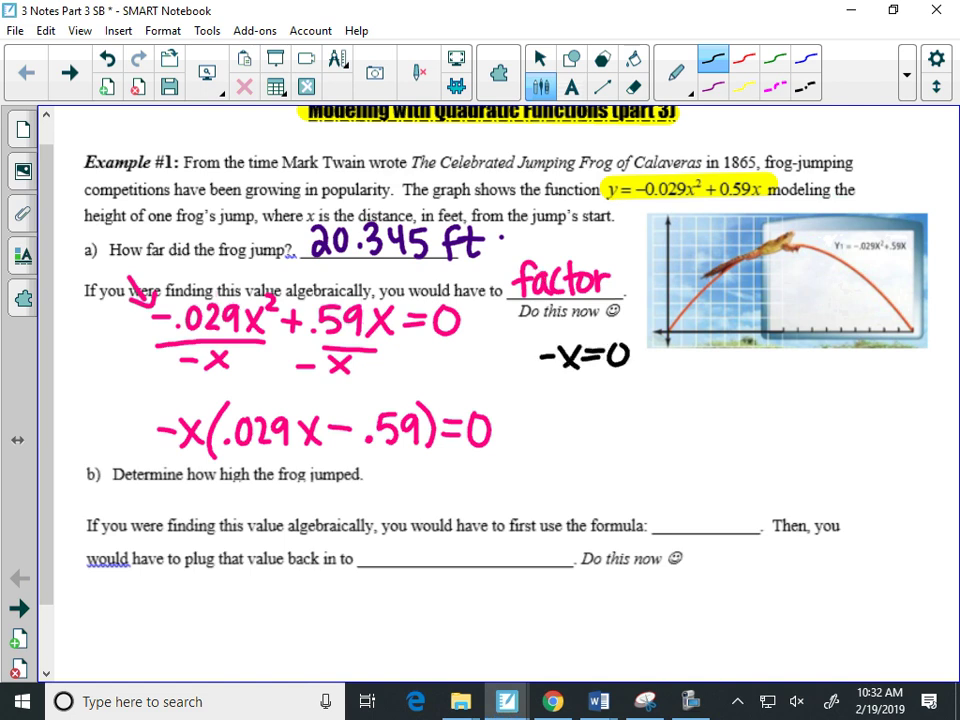
{"action": "left_click_drag", "start_coordinate": [520, 318], "coordinate": [515, 505]}
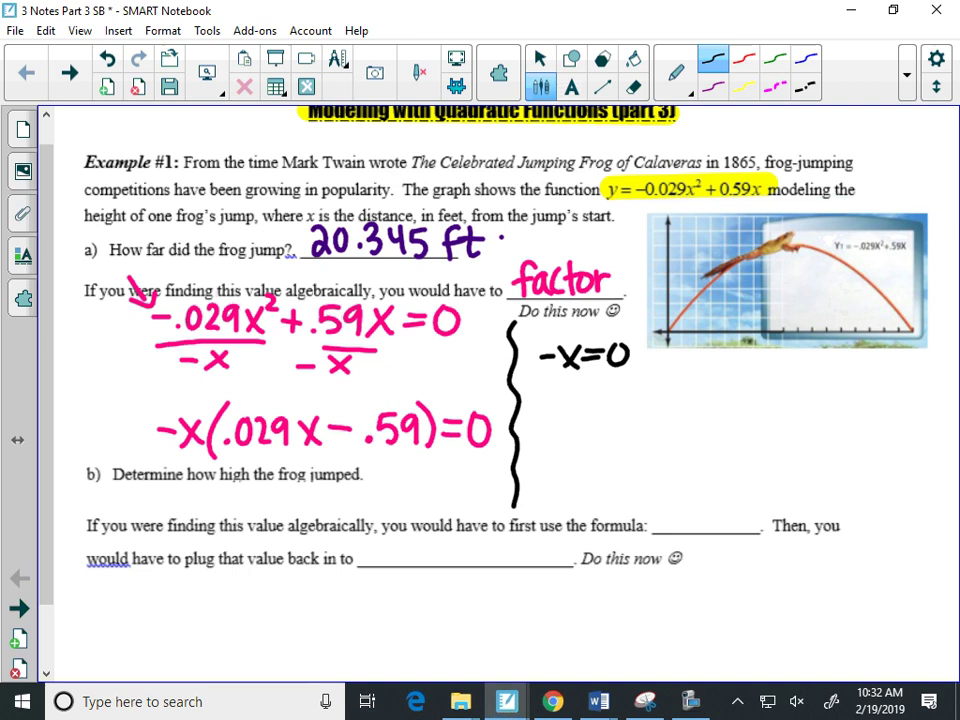
{"action": "left_click_drag", "start_coordinate": [547, 371], "coordinate": [579, 371]}
{"action": "mouse_move", "coordinate": [550, 380]}
{"action": "left_mouse_down"}
{"action": "mouse_move", "coordinate": [564, 380]}
{"action": "mouse_move", "coordinate": [567, 397]}
{"action": "mouse_move", "coordinate": [626, 372]}
{"action": "left_mouse_up"}
{"action": "mouse_move", "coordinate": [596, 381]}
{"action": "left_mouse_down"}
{"action": "mouse_move", "coordinate": [613, 381]}
{"action": "mouse_move", "coordinate": [618, 398]}
{"action": "left_mouse_up"}
Write the solution x = 0 in a black box and mark the origin of the jump graph with a dot.
{"action": "mouse_move", "coordinate": [551, 418]}
{"action": "left_mouse_down"}
{"action": "mouse_move", "coordinate": [566, 440]}
{"action": "mouse_move", "coordinate": [550, 441]}
{"action": "left_mouse_up"}
{"action": "left_click_drag", "start_coordinate": [573, 426], "coordinate": [589, 434]}
{"action": "left_click_drag", "start_coordinate": [604, 418], "coordinate": [603, 419]}
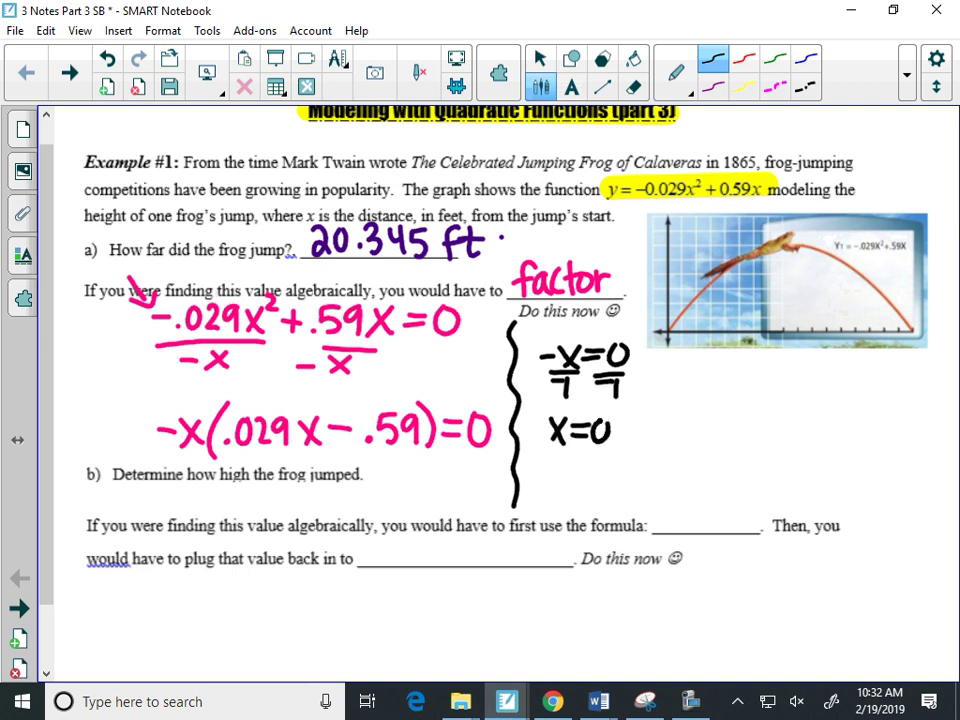
{"action": "mouse_move", "coordinate": [548, 404]}
{"action": "left_mouse_down"}
{"action": "mouse_move", "coordinate": [616, 404]}
{"action": "mouse_move", "coordinate": [603, 459]}
{"action": "mouse_move", "coordinate": [612, 405]}
{"action": "left_mouse_up"}
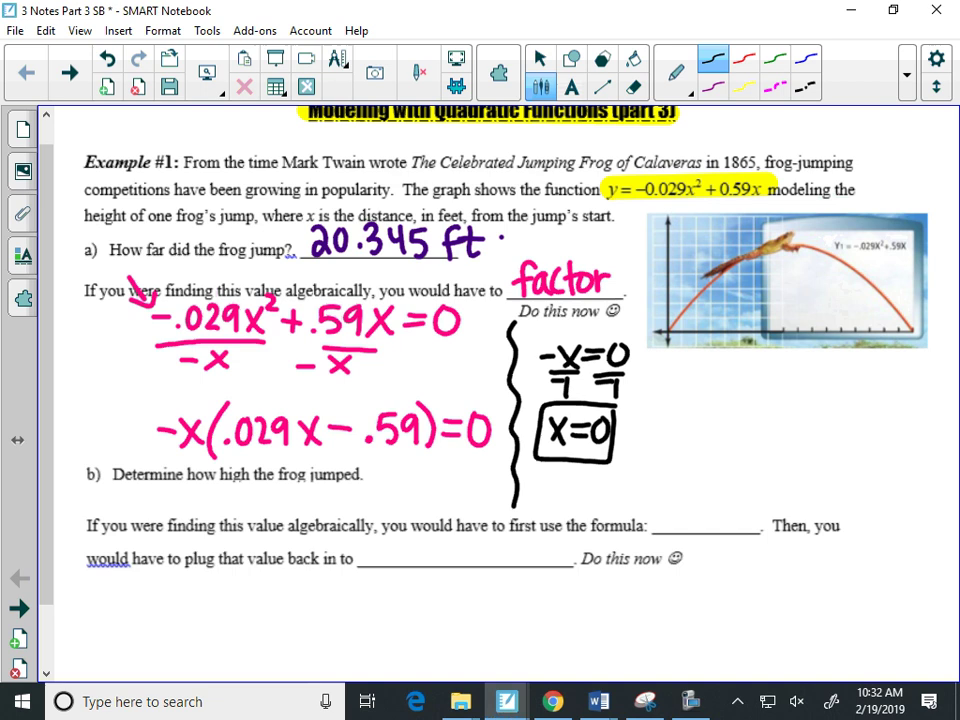
{"action": "left_click", "coordinate": [668, 333]}
{"action": "left_click", "coordinate": [540, 58]}
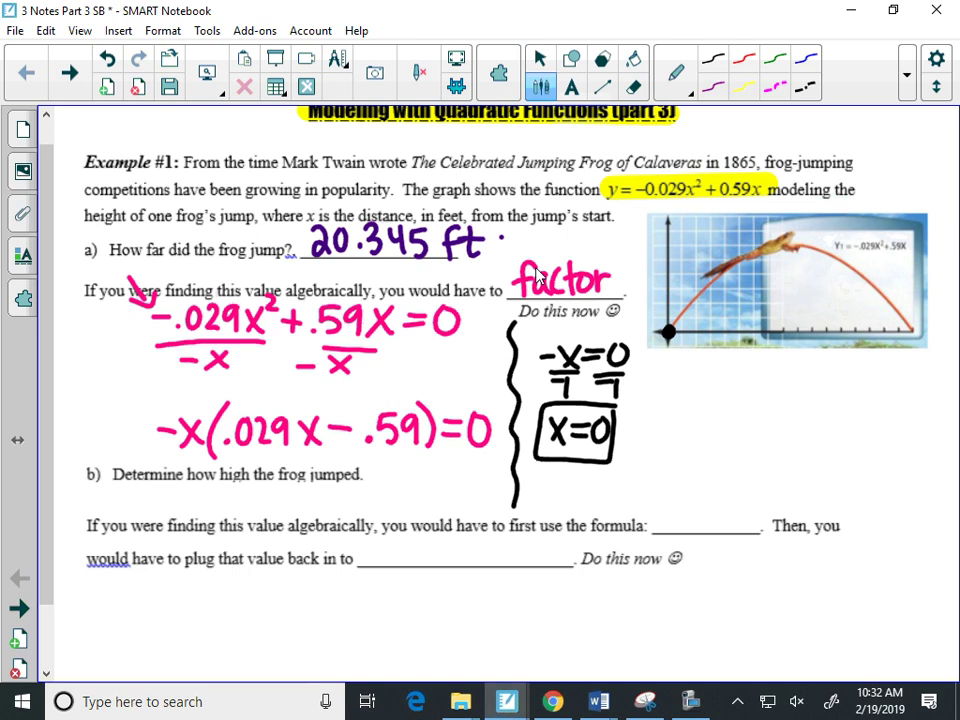
Draw a purple vertical divider next to the first solution and write .029x − .59 = 0 beyond it.
{"action": "left_click_drag", "start_coordinate": [647, 352], "coordinate": [641, 490]}
{"action": "left_click", "coordinate": [683, 378]}
{"action": "mouse_move", "coordinate": [699, 360]}
{"action": "left_mouse_down"}
{"action": "mouse_move", "coordinate": [700, 380]}
{"action": "mouse_move", "coordinate": [699, 360]}
{"action": "left_mouse_up"}
{"action": "mouse_move", "coordinate": [713, 364]}
{"action": "left_mouse_down"}
{"action": "mouse_move", "coordinate": [714, 379]}
{"action": "mouse_move", "coordinate": [729, 380]}
{"action": "left_mouse_up"}
{"action": "left_click_drag", "start_coordinate": [742, 360], "coordinate": [742, 381]}
{"action": "mouse_move", "coordinate": [750, 364]}
{"action": "left_mouse_down"}
{"action": "mouse_move", "coordinate": [766, 381]}
{"action": "mouse_move", "coordinate": [757, 381]}
{"action": "left_mouse_up"}
{"action": "mouse_move", "coordinate": [781, 371]}
{"action": "left_mouse_down"}
{"action": "mouse_move", "coordinate": [823, 361]}
{"action": "mouse_move", "coordinate": [815, 381]}
{"action": "mouse_move", "coordinate": [834, 381]}
{"action": "left_mouse_up"}
{"action": "left_click", "coordinate": [804, 376]}
{"action": "left_click_drag", "start_coordinate": [847, 366], "coordinate": [857, 371]}
{"action": "mouse_move", "coordinate": [879, 356]}
{"action": "left_mouse_down"}
{"action": "mouse_move", "coordinate": [870, 378]}
{"action": "mouse_move", "coordinate": [880, 358]}
{"action": "left_mouse_up"}
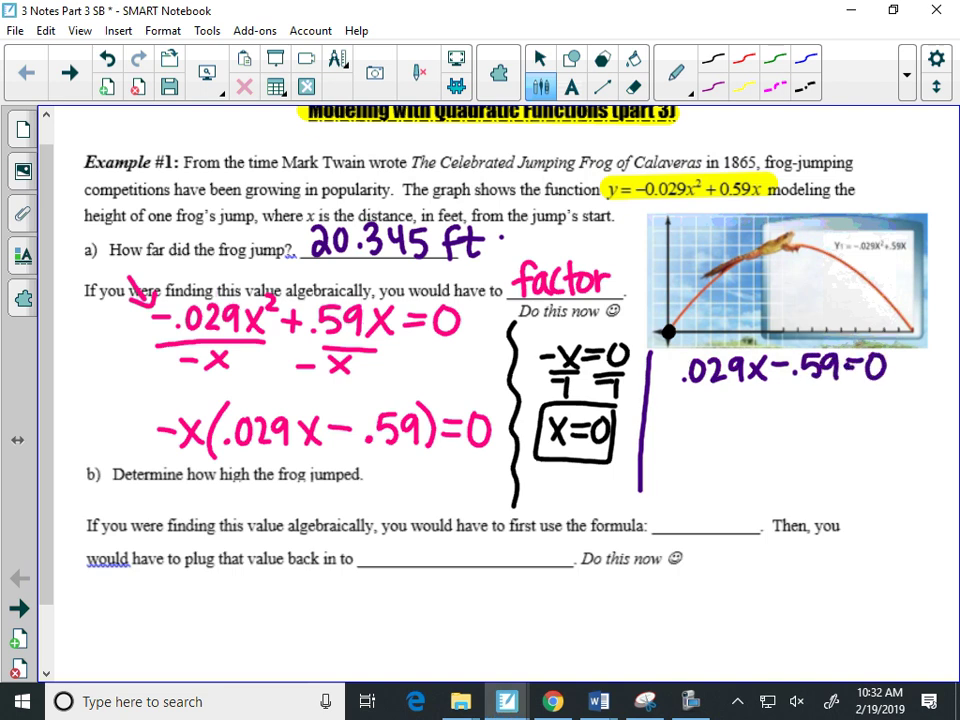
Write +.59 under both sides of the purple equation and cross out the cancelling .59 terms.
{"action": "mouse_move", "coordinate": [778, 385]}
{"action": "left_mouse_down"}
{"action": "mouse_move", "coordinate": [778, 407]}
{"action": "mouse_move", "coordinate": [826, 395]}
{"action": "left_mouse_up"}
{"action": "left_click", "coordinate": [791, 405]}
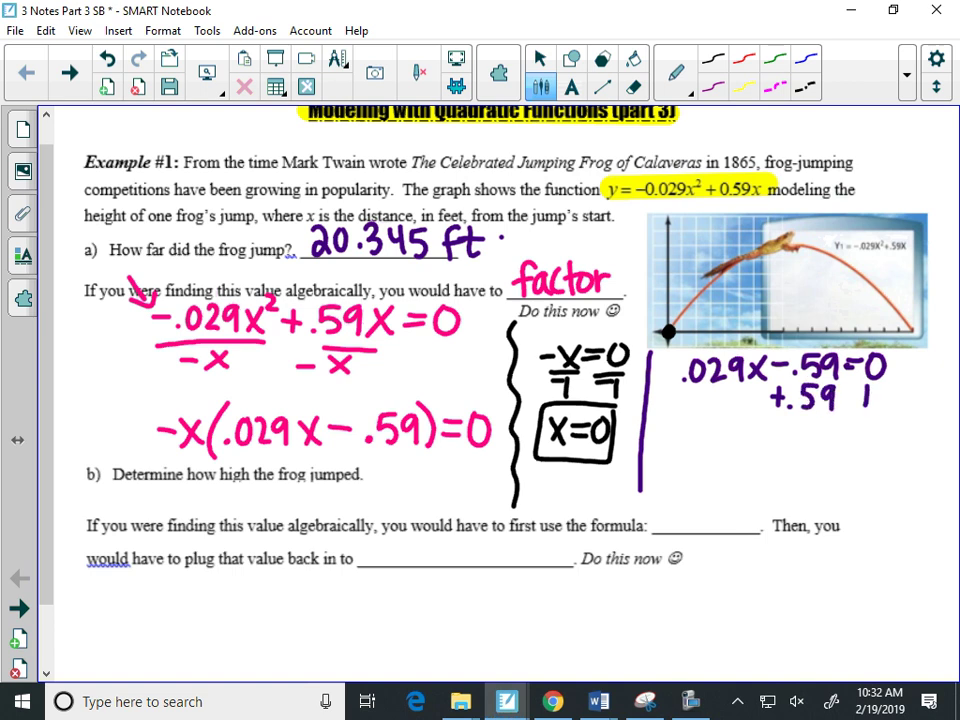
{"action": "left_click", "coordinate": [890, 403]}
{"action": "mouse_move", "coordinate": [864, 391]}
{"action": "left_mouse_down"}
{"action": "mouse_move", "coordinate": [897, 404]}
{"action": "mouse_move", "coordinate": [915, 392]}
{"action": "mouse_move", "coordinate": [924, 408]}
{"action": "left_mouse_up"}
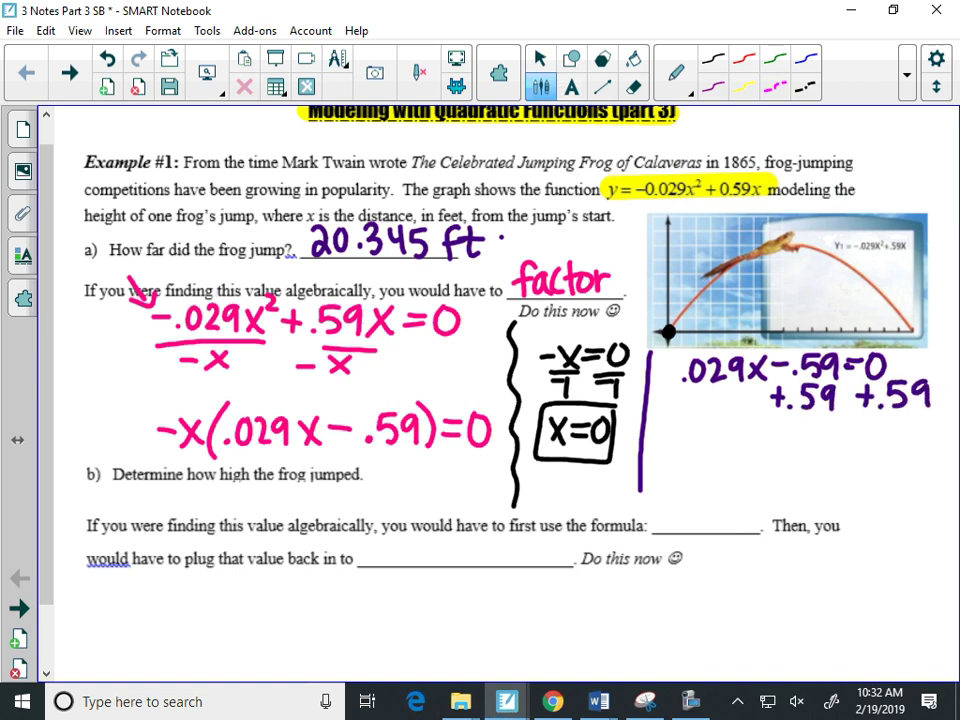
{"action": "left_click_drag", "start_coordinate": [806, 346], "coordinate": [801, 372]}
{"action": "left_click_drag", "start_coordinate": [808, 394], "coordinate": [795, 408]}
Handwrite the simplified equation .029x = .59 in purple below the addition work.
{"action": "left_click", "coordinate": [727, 449]}
{"action": "mouse_move", "coordinate": [745, 432]}
{"action": "left_mouse_down"}
{"action": "mouse_move", "coordinate": [767, 451]}
{"action": "mouse_move", "coordinate": [778, 438]}
{"action": "mouse_move", "coordinate": [788, 452]}
{"action": "left_mouse_up"}
{"action": "mouse_move", "coordinate": [800, 434]}
{"action": "left_mouse_down"}
{"action": "mouse_move", "coordinate": [818, 452]}
{"action": "mouse_move", "coordinate": [802, 452]}
{"action": "left_mouse_up"}
{"action": "mouse_move", "coordinate": [831, 440]}
{"action": "left_mouse_down"}
{"action": "mouse_move", "coordinate": [851, 449]}
{"action": "mouse_move", "coordinate": [889, 427]}
{"action": "mouse_move", "coordinate": [872, 451]}
{"action": "mouse_move", "coordinate": [906, 452]}
{"action": "left_mouse_up"}
{"action": "left_click", "coordinate": [864, 450]}
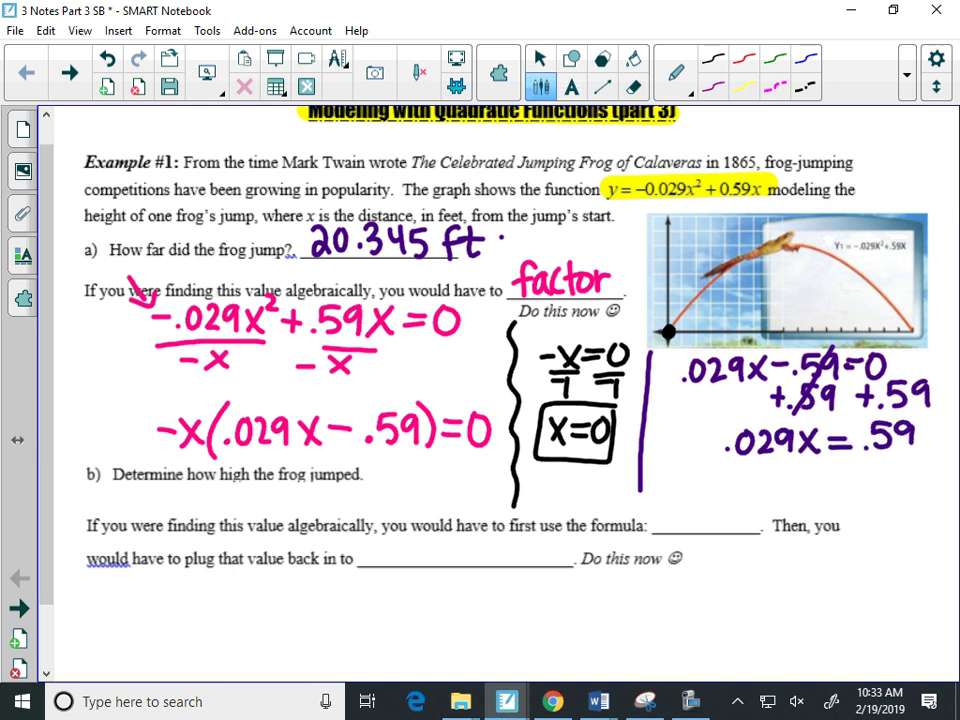
Draw purple fraction bars under both sides of .029x = .59 and write .029 beneath each.
{"action": "left_click_drag", "start_coordinate": [721, 462], "coordinate": [828, 460]}
{"action": "left_click", "coordinate": [750, 487]}
{"action": "left_click_drag", "start_coordinate": [770, 472], "coordinate": [812, 490]}
{"action": "left_click", "coordinate": [813, 467]}
{"action": "mouse_move", "coordinate": [864, 456]}
{"action": "left_mouse_down"}
{"action": "mouse_move", "coordinate": [926, 456]}
{"action": "mouse_move", "coordinate": [868, 488]}
{"action": "mouse_move", "coordinate": [880, 470]}
{"action": "left_mouse_up"}
{"action": "left_click", "coordinate": [862, 487]}
{"action": "left_click_drag", "start_coordinate": [886, 472], "coordinate": [920, 490]}
Handwrite x = in purple below the division by .029.
{"action": "left_click_drag", "start_coordinate": [830, 498], "coordinate": [846, 518]}
{"action": "mouse_move", "coordinate": [846, 498]}
{"action": "left_mouse_down"}
{"action": "mouse_move", "coordinate": [830, 518]}
{"action": "mouse_move", "coordinate": [870, 502]}
{"action": "left_mouse_up"}
{"action": "left_click_drag", "start_coordinate": [852, 512], "coordinate": [870, 512]}
Switch to Desmos and calculate .59/.029 on a new expression line.
{"action": "left_click", "coordinate": [553, 702]}
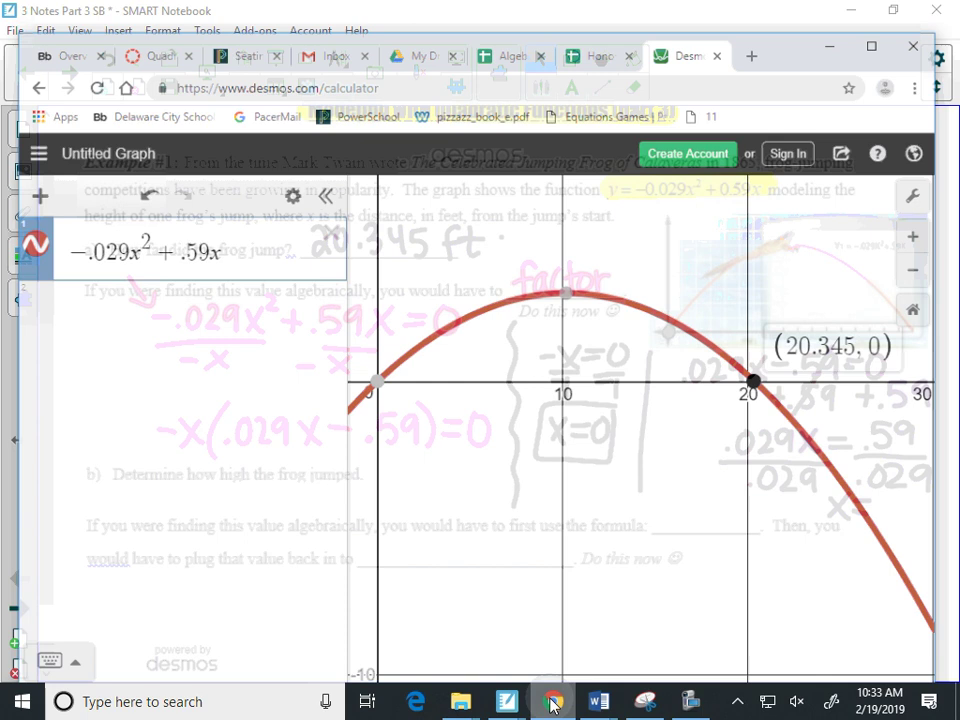
{"action": "left_click", "coordinate": [52, 288]}
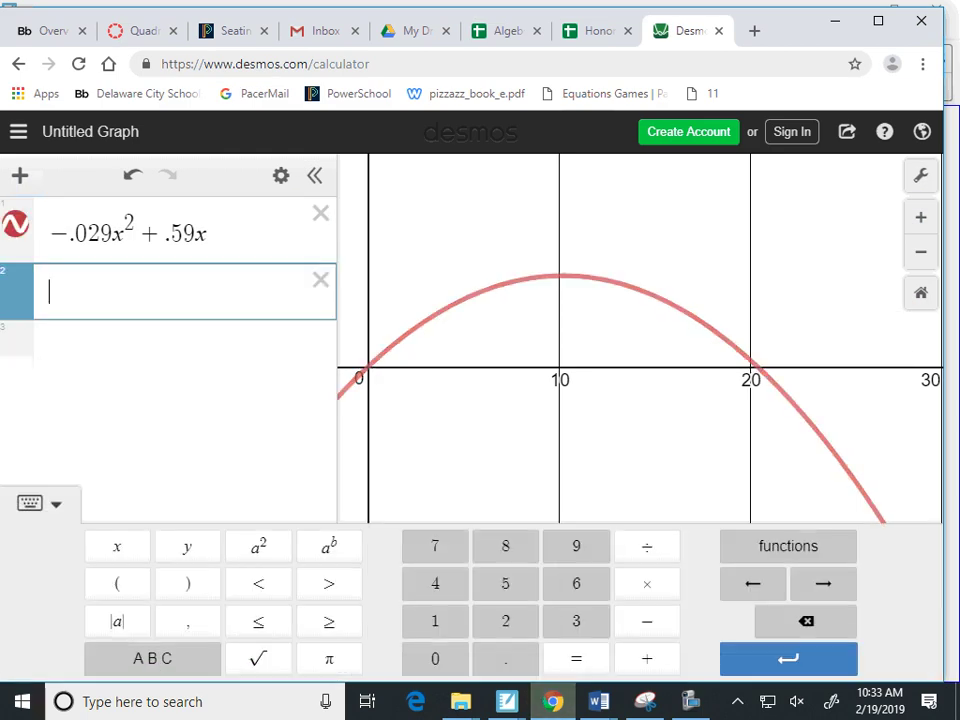
{"action": "type", "text": ".5"}
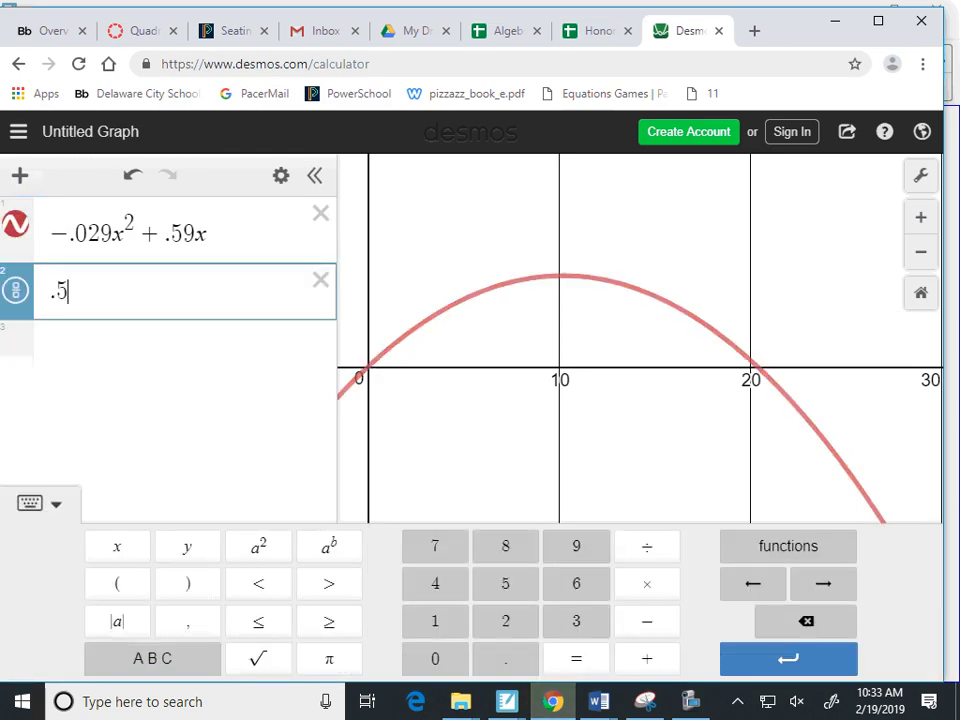
{"action": "type", "text": "9/.029"}
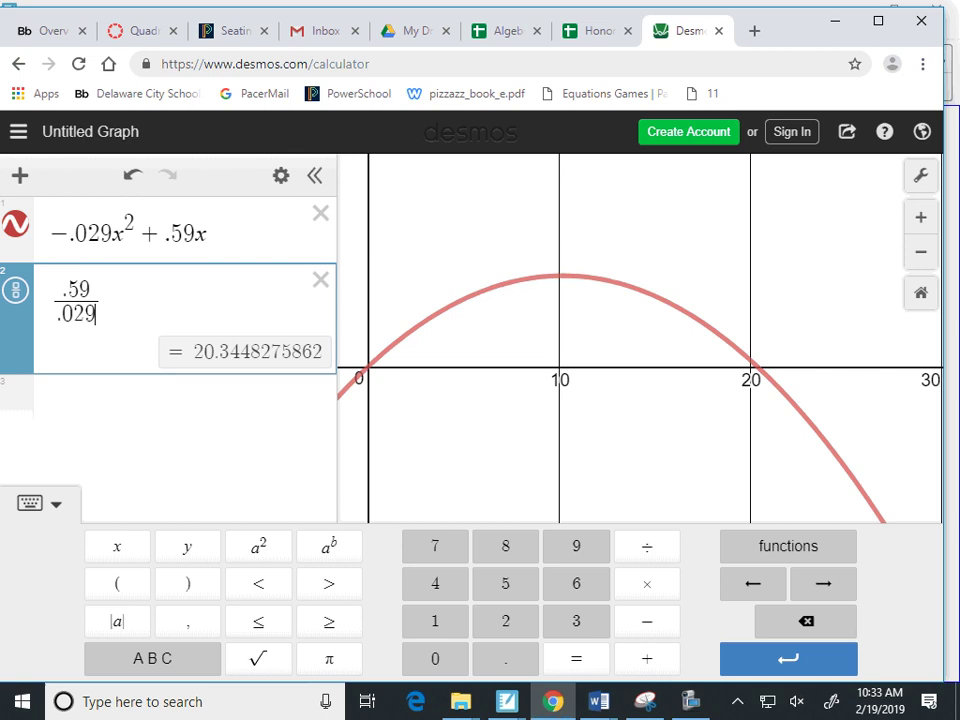
Return to SMART Notebook and write 20.345 in green after the purple x =.
{"action": "key", "text": "alt+Tab"}
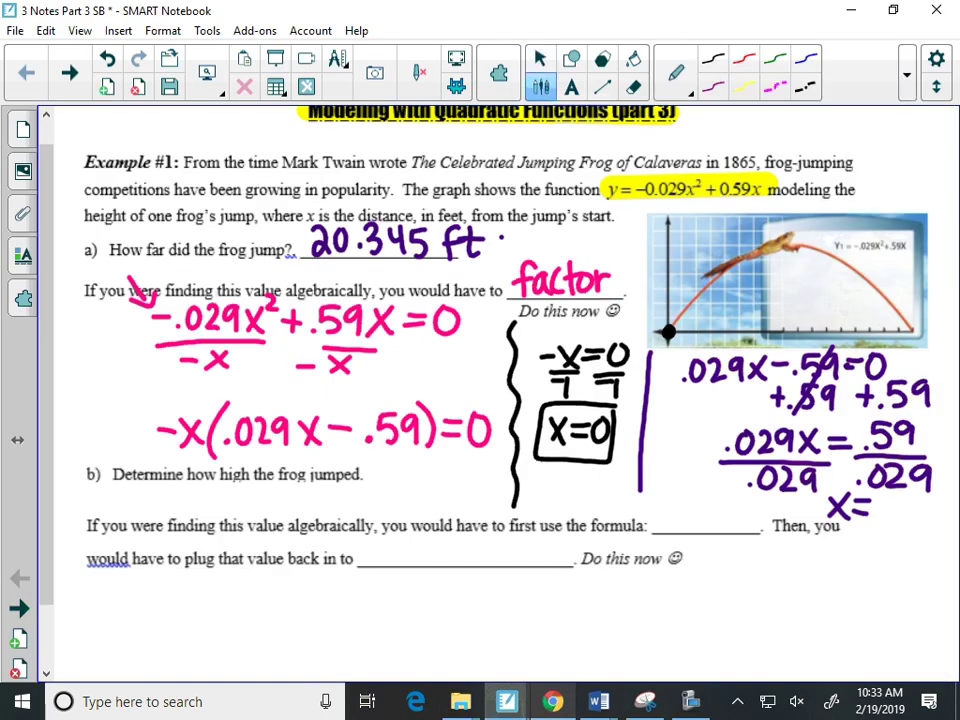
{"action": "left_click_drag", "start_coordinate": [875, 501], "coordinate": [886, 522]}
{"action": "mouse_move", "coordinate": [897, 500]}
{"action": "left_mouse_down"}
{"action": "mouse_move", "coordinate": [898, 523]}
{"action": "mouse_move", "coordinate": [898, 501]}
{"action": "mouse_move", "coordinate": [918, 511]}
{"action": "mouse_move", "coordinate": [917, 522]}
{"action": "mouse_move", "coordinate": [947, 512]}
{"action": "left_mouse_up"}
{"action": "left_click", "coordinate": [911, 521]}
{"action": "left_click_drag", "start_coordinate": [942, 503], "coordinate": [941, 525]}
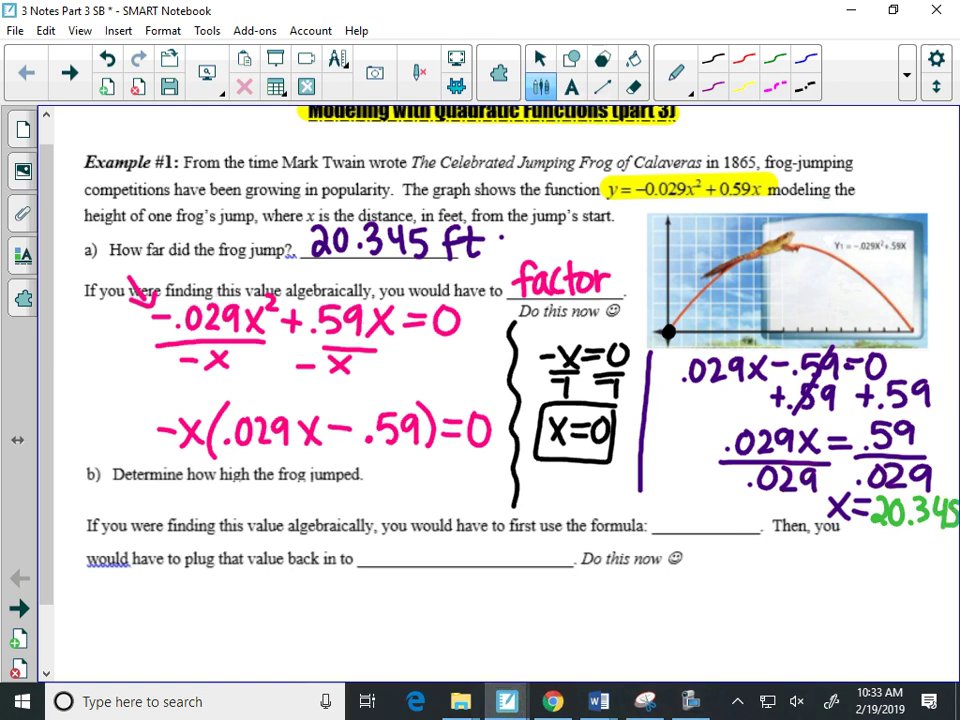
Draw a green box around the solution x = 20.345 and leave the pen tool.
{"action": "mouse_move", "coordinate": [820, 486]}
{"action": "left_mouse_down"}
{"action": "mouse_move", "coordinate": [900, 484]}
{"action": "mouse_move", "coordinate": [818, 530]}
{"action": "left_mouse_up"}
{"action": "left_click_drag", "start_coordinate": [880, 533], "coordinate": [952, 540]}
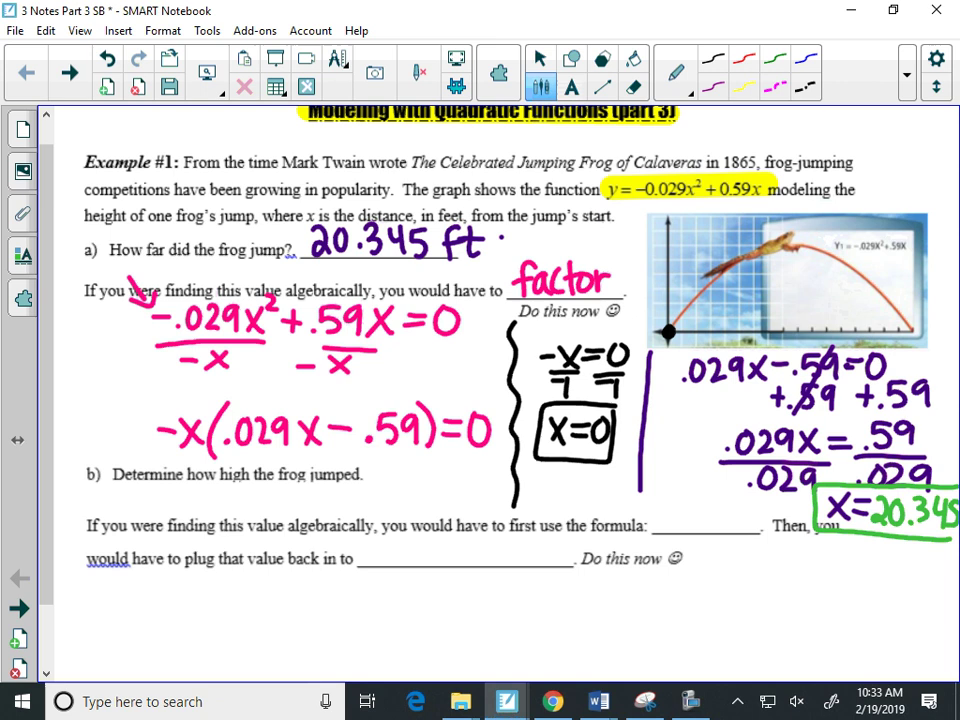
{"action": "key", "text": "Escape"}
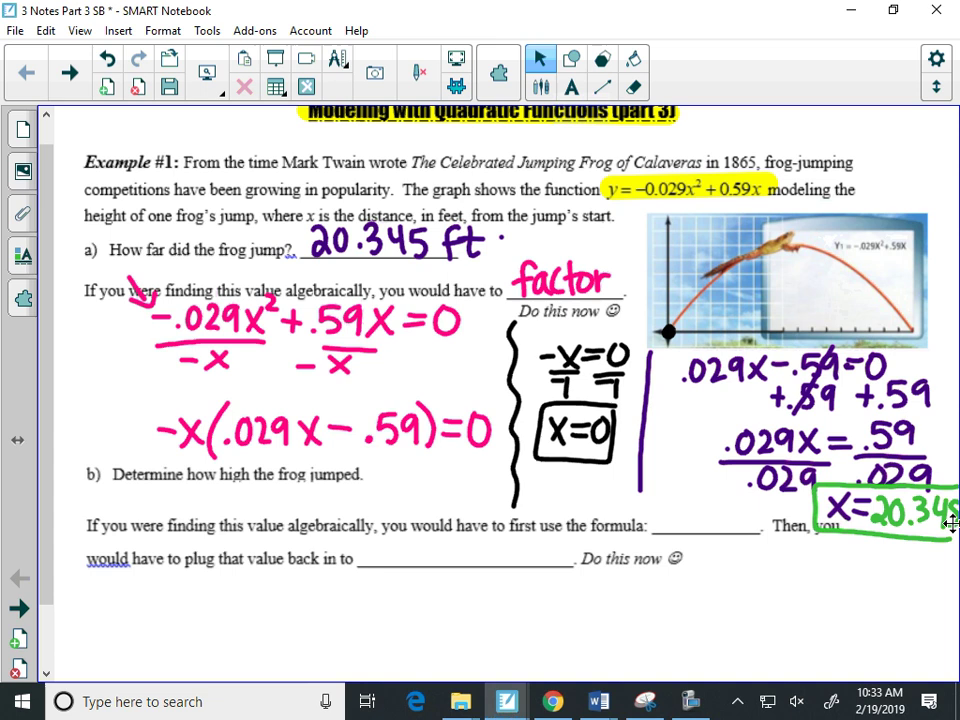
Switch to Desmos and display the coordinates of the parabola's vertex.
{"action": "key", "text": "alt+Tab"}
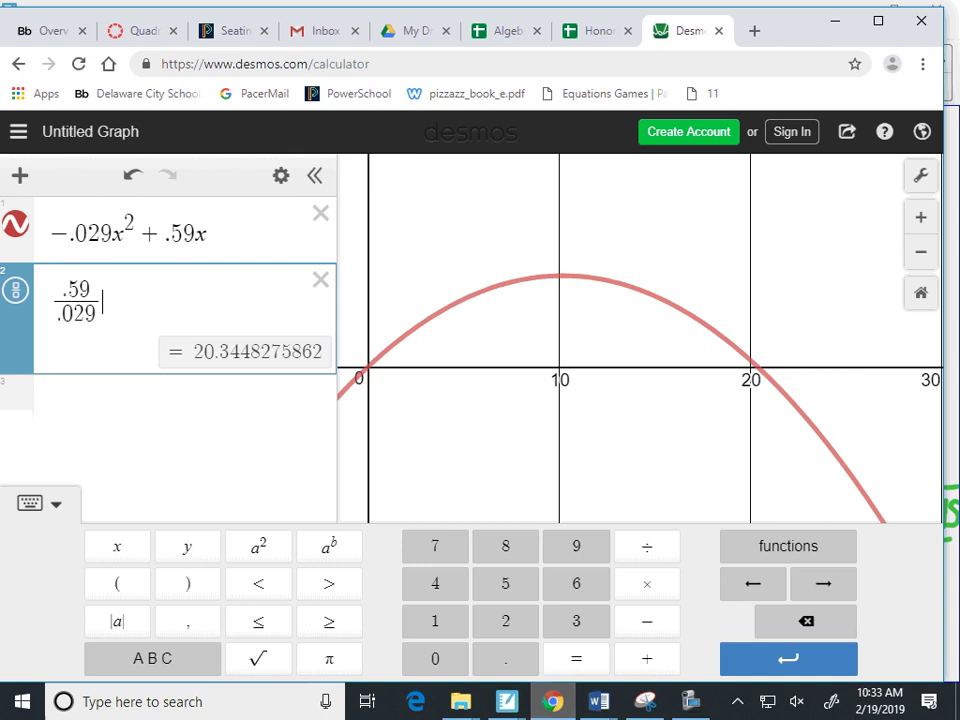
{"action": "left_click", "coordinate": [561, 275]}
{"action": "left_click", "coordinate": [561, 275]}
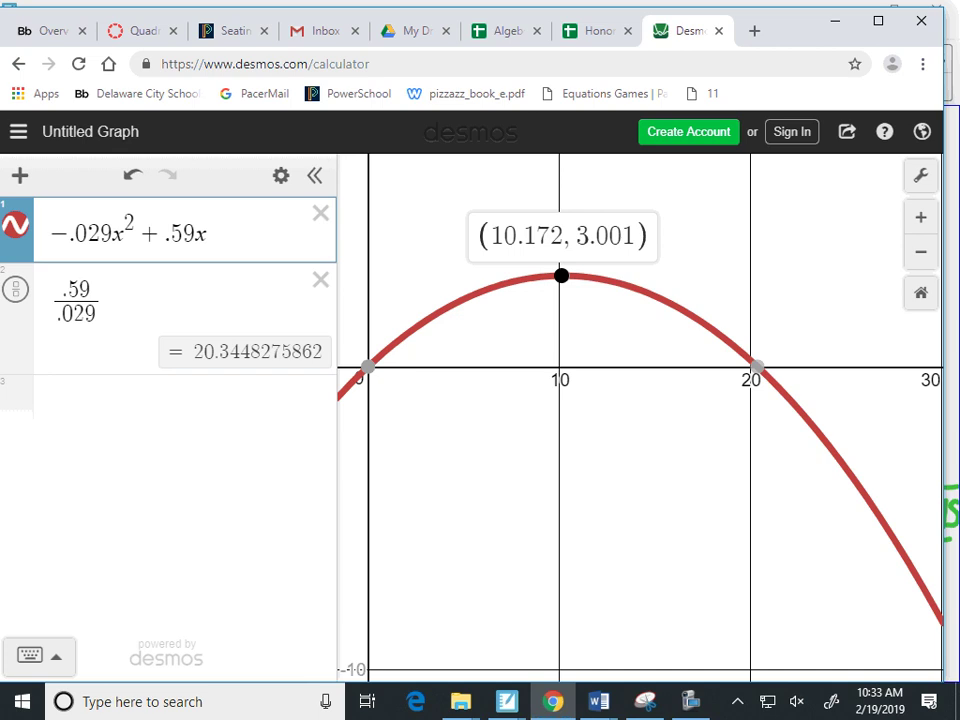
Back in SMART Notebook, write 3.001 ft in green with an underline as the answer to part b.
{"action": "key", "text": "alt+Tab"}
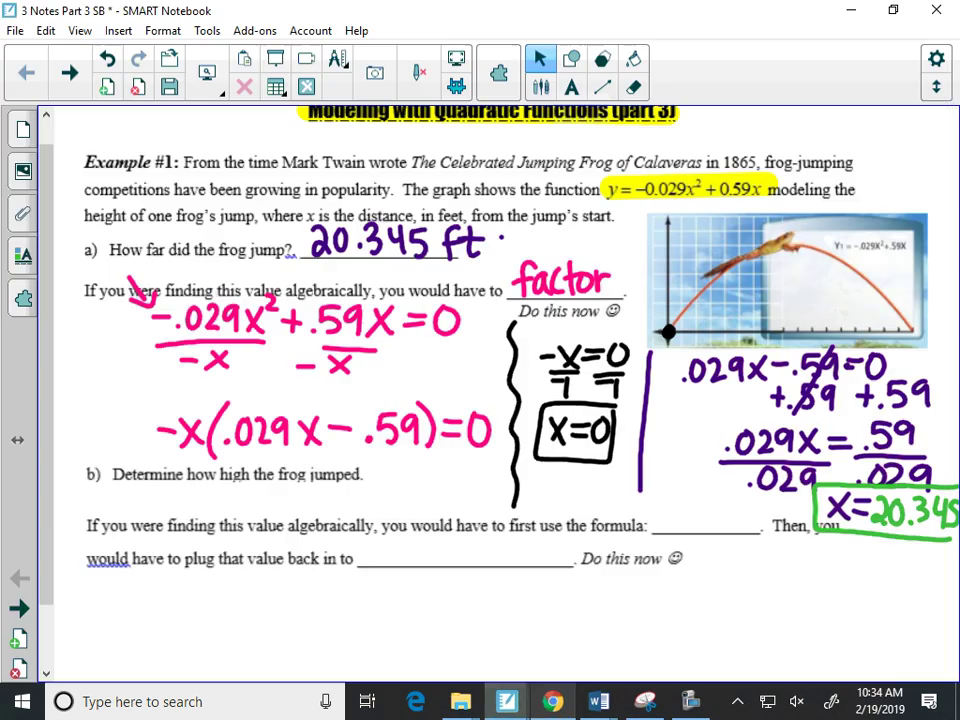
{"action": "left_click", "coordinate": [540, 87]}
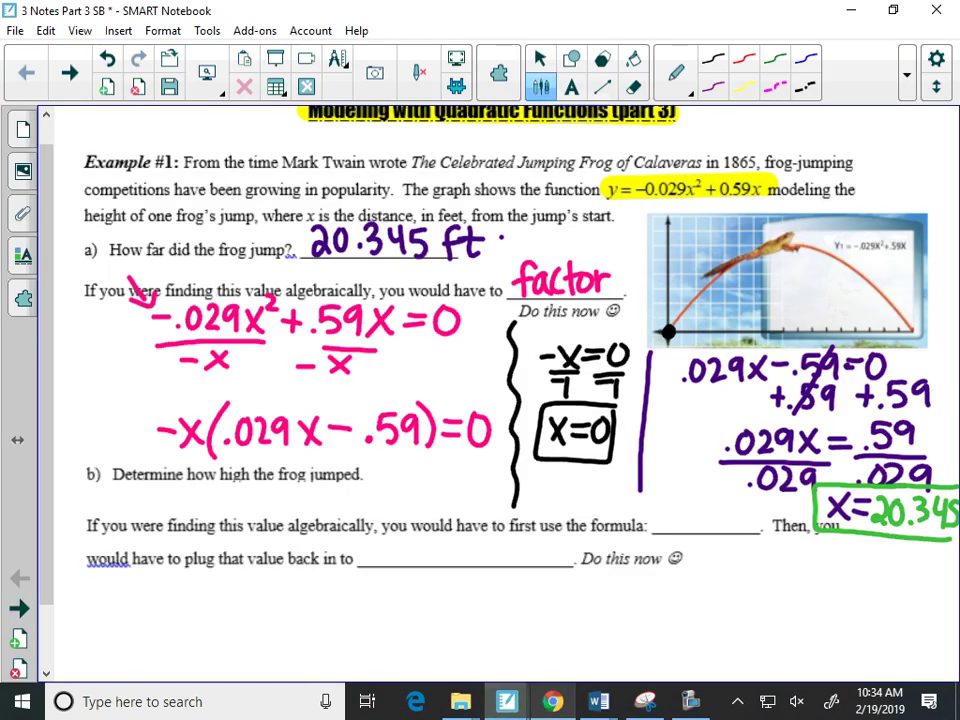
{"action": "left_click_drag", "start_coordinate": [363, 495], "coordinate": [482, 495]}
{"action": "mouse_move", "coordinate": [371, 458]}
{"action": "left_mouse_down"}
{"action": "mouse_move", "coordinate": [388, 468]}
{"action": "mouse_move", "coordinate": [370, 488]}
{"action": "mouse_move", "coordinate": [414, 463]}
{"action": "left_mouse_up"}
{"action": "left_click", "coordinate": [393, 486]}
{"action": "mouse_move", "coordinate": [427, 458]}
{"action": "left_mouse_down"}
{"action": "mouse_move", "coordinate": [429, 486]}
{"action": "mouse_move", "coordinate": [442, 490]}
{"action": "mouse_move", "coordinate": [454, 474]}
{"action": "left_mouse_up"}
{"action": "mouse_move", "coordinate": [466, 460]}
{"action": "left_mouse_down"}
{"action": "mouse_move", "coordinate": [467, 490]}
{"action": "mouse_move", "coordinate": [482, 473]}
{"action": "left_mouse_up"}
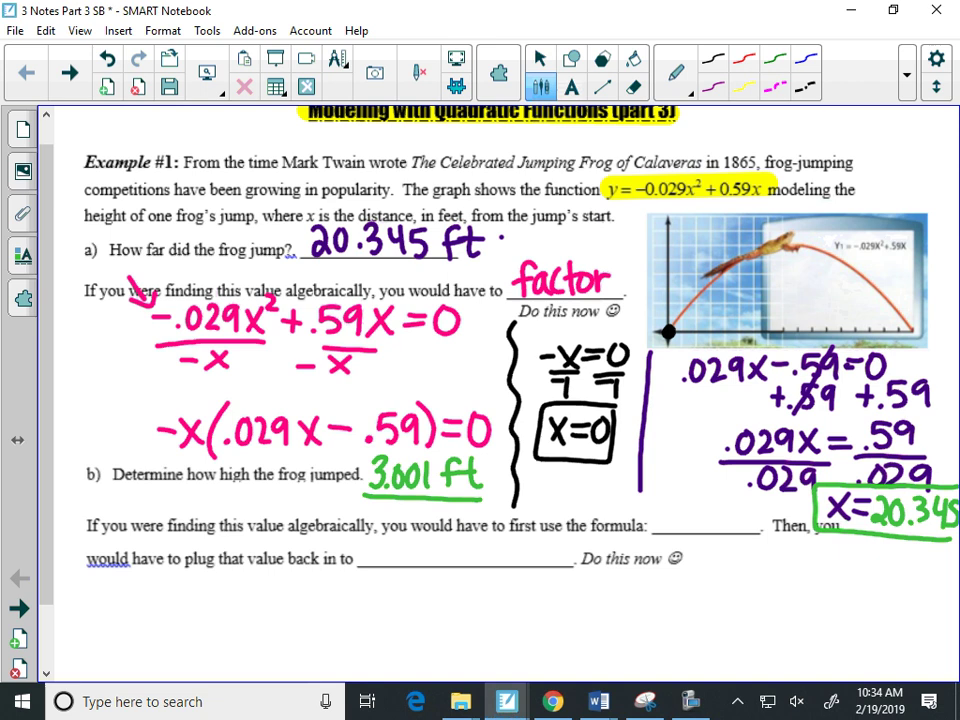
Handwrite x = −b/2a in black in part b's formula blank.
{"action": "scroll", "coordinate": [40, 492], "scroll_direction": "down", "scroll_amount": 2}
{"action": "scroll", "coordinate": [40, 492], "scroll_direction": "down", "scroll_amount": 1}
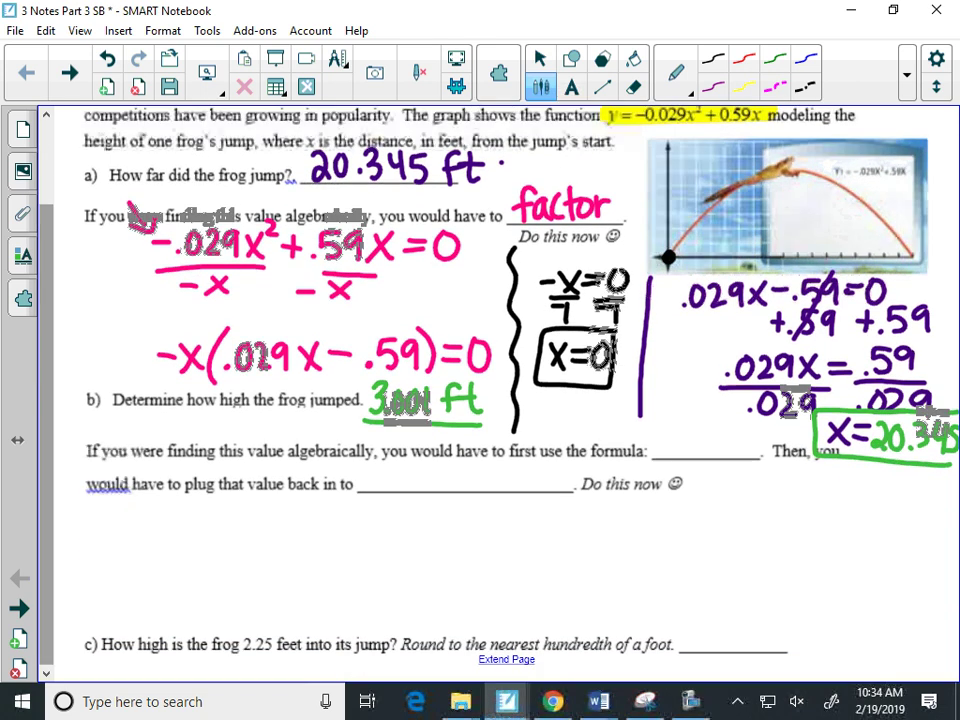
{"action": "left_click", "coordinate": [539, 58]}
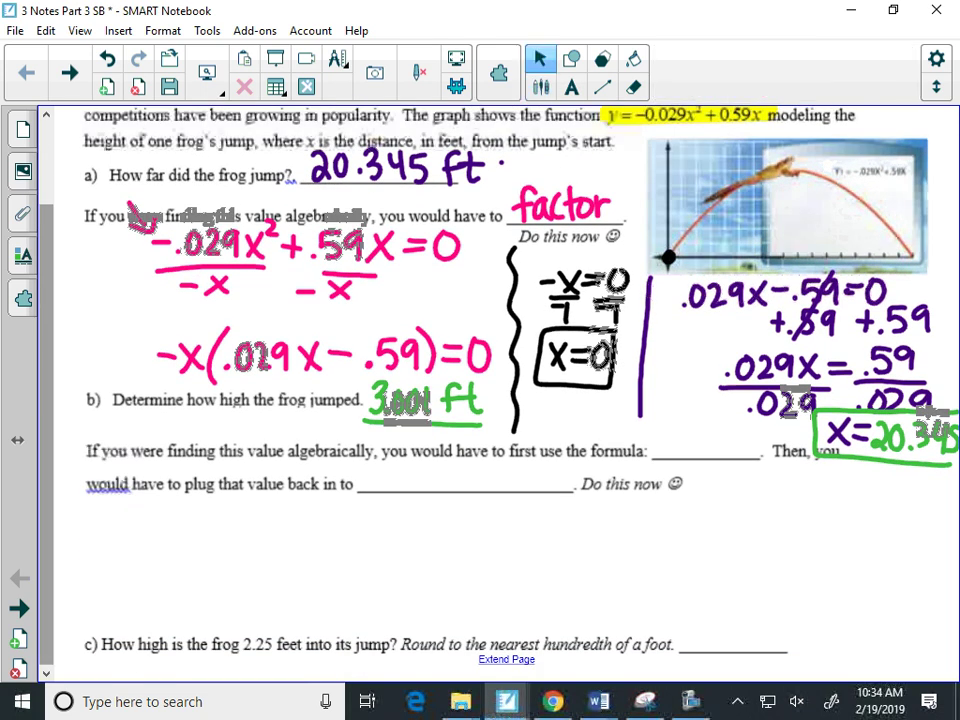
{"action": "mouse_move", "coordinate": [655, 433]}
{"action": "left_mouse_down"}
{"action": "mouse_move", "coordinate": [669, 452]}
{"action": "mouse_move", "coordinate": [700, 427]}
{"action": "left_mouse_up"}
{"action": "mouse_move", "coordinate": [708, 418]}
{"action": "left_mouse_down"}
{"action": "mouse_move", "coordinate": [738, 455]}
{"action": "mouse_move", "coordinate": [716, 479]}
{"action": "left_mouse_up"}
{"action": "mouse_move", "coordinate": [733, 468]}
{"action": "left_mouse_down"}
{"action": "mouse_move", "coordinate": [722, 478]}
{"action": "mouse_move", "coordinate": [740, 480]}
{"action": "left_mouse_up"}
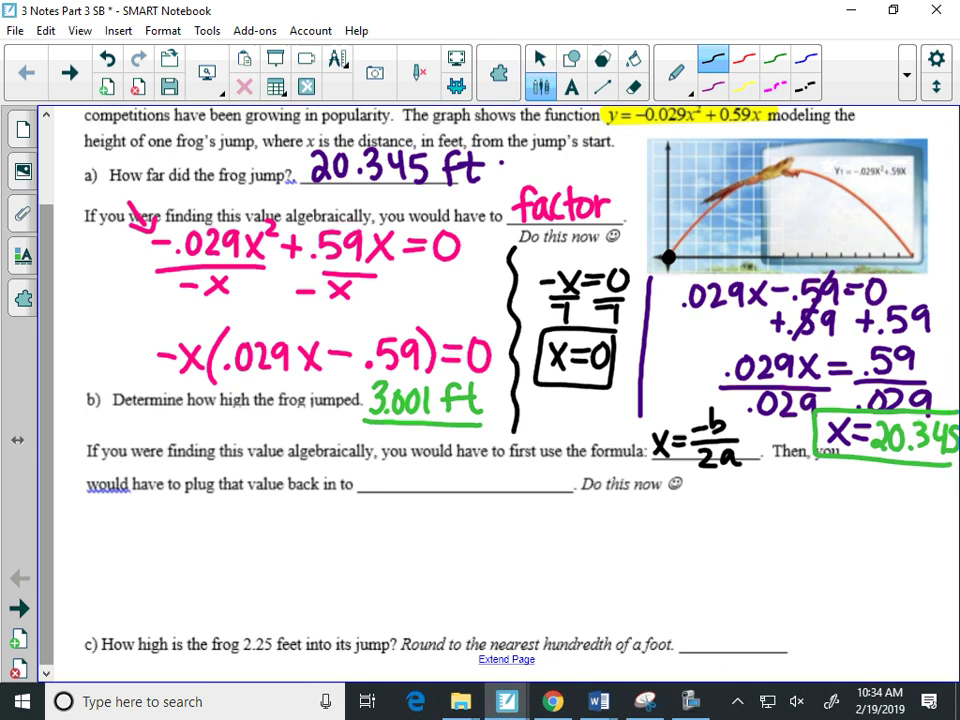
Check the vertex in Desmos again, and write "the equation" in black in the notes' "plug that value back in to" blank.
{"action": "left_click", "coordinate": [553, 701]}
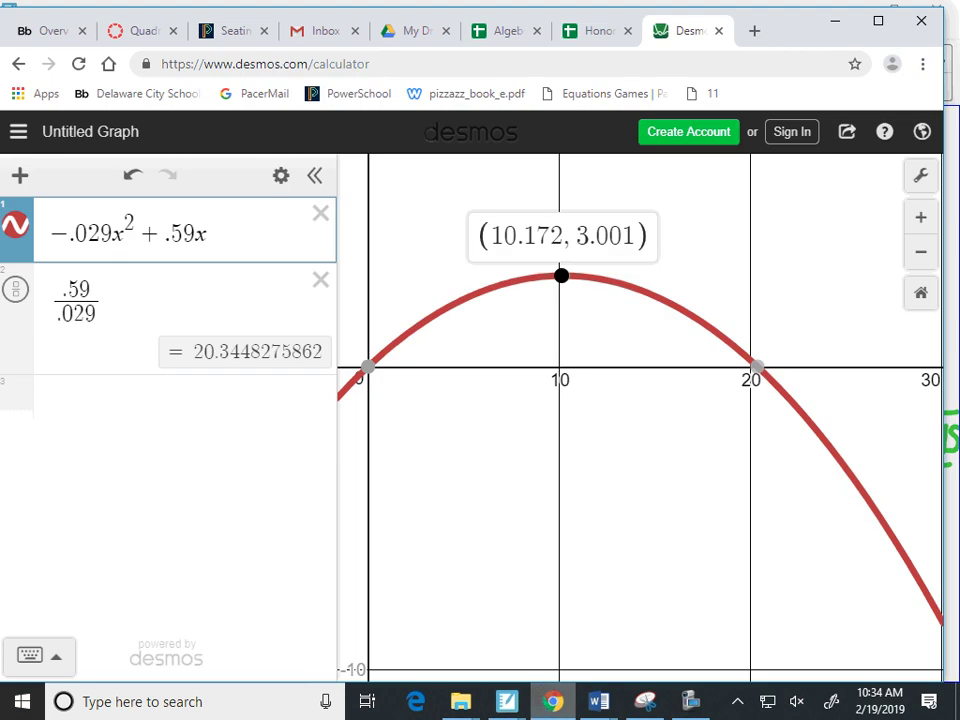
{"action": "key", "text": "alt+Tab"}
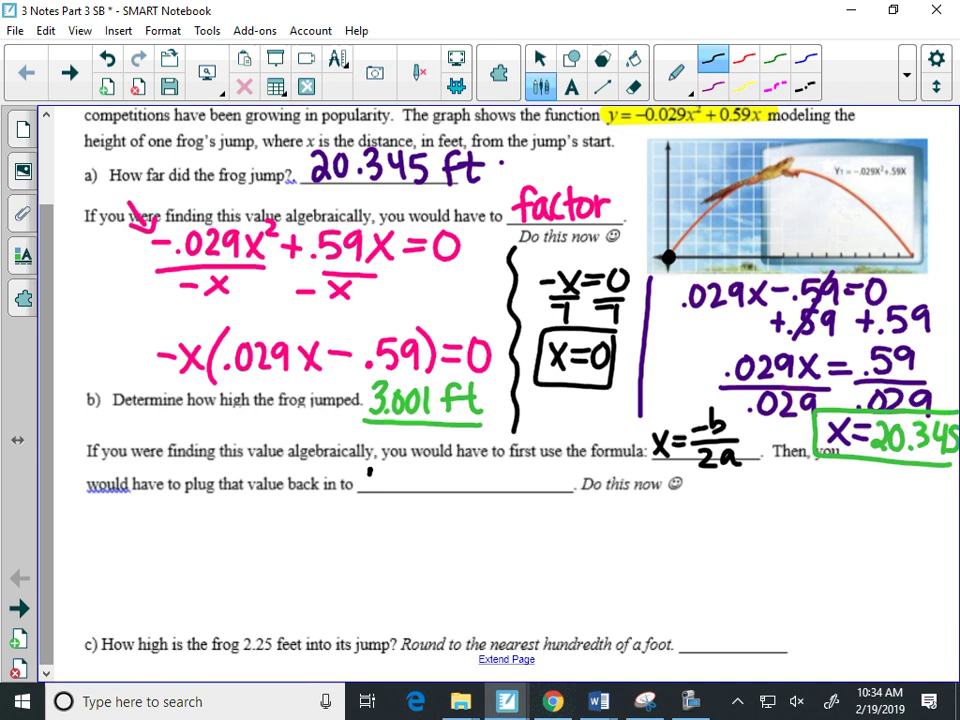
{"action": "left_click_drag", "start_coordinate": [370, 468], "coordinate": [369, 490]}
{"action": "left_click_drag", "start_coordinate": [364, 477], "coordinate": [411, 488]}
{"action": "mouse_move", "coordinate": [428, 480]}
{"action": "left_mouse_down"}
{"action": "mouse_move", "coordinate": [456, 508]}
{"action": "mouse_move", "coordinate": [483, 490]}
{"action": "mouse_move", "coordinate": [510, 490]}
{"action": "left_mouse_up"}
{"action": "mouse_move", "coordinate": [500, 472]}
{"action": "left_mouse_down"}
{"action": "mouse_move", "coordinate": [520, 468]}
{"action": "mouse_move", "coordinate": [525, 490]}
{"action": "left_mouse_up"}
{"action": "left_click_drag", "start_coordinate": [541, 478], "coordinate": [560, 490]}
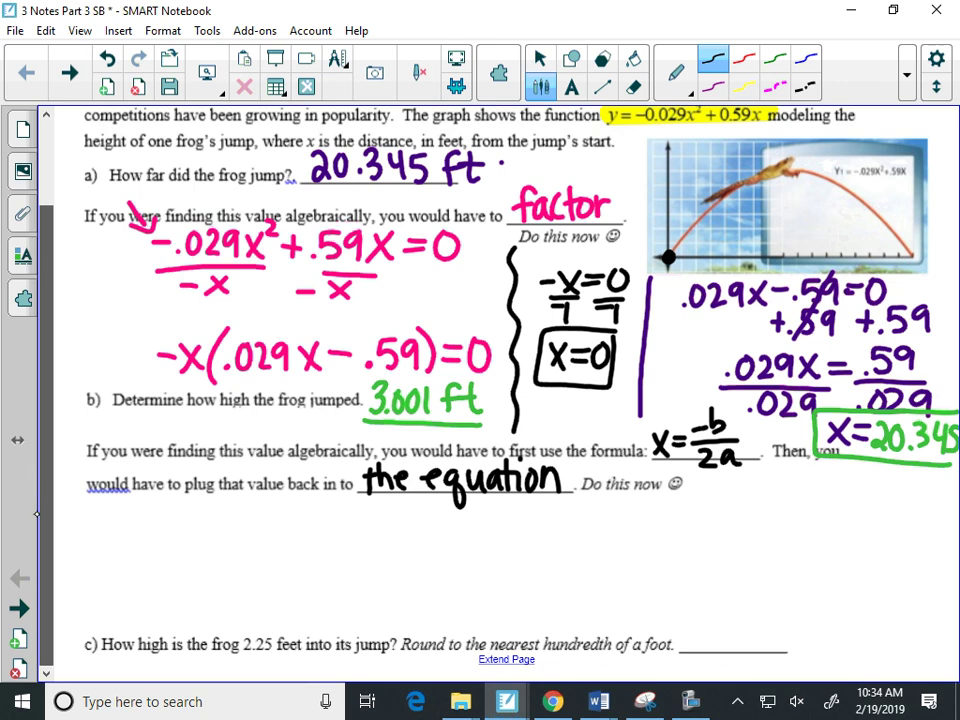
Write x = in black below part b's text and double-underline + 0.59x in the given function.
{"action": "left_click_drag", "start_coordinate": [68, 529], "coordinate": [84, 552]}
{"action": "mouse_move", "coordinate": [84, 529]}
{"action": "left_mouse_down"}
{"action": "mouse_move", "coordinate": [68, 552]}
{"action": "mouse_move", "coordinate": [107, 536]}
{"action": "left_mouse_up"}
{"action": "left_click_drag", "start_coordinate": [89, 545], "coordinate": [107, 545]}
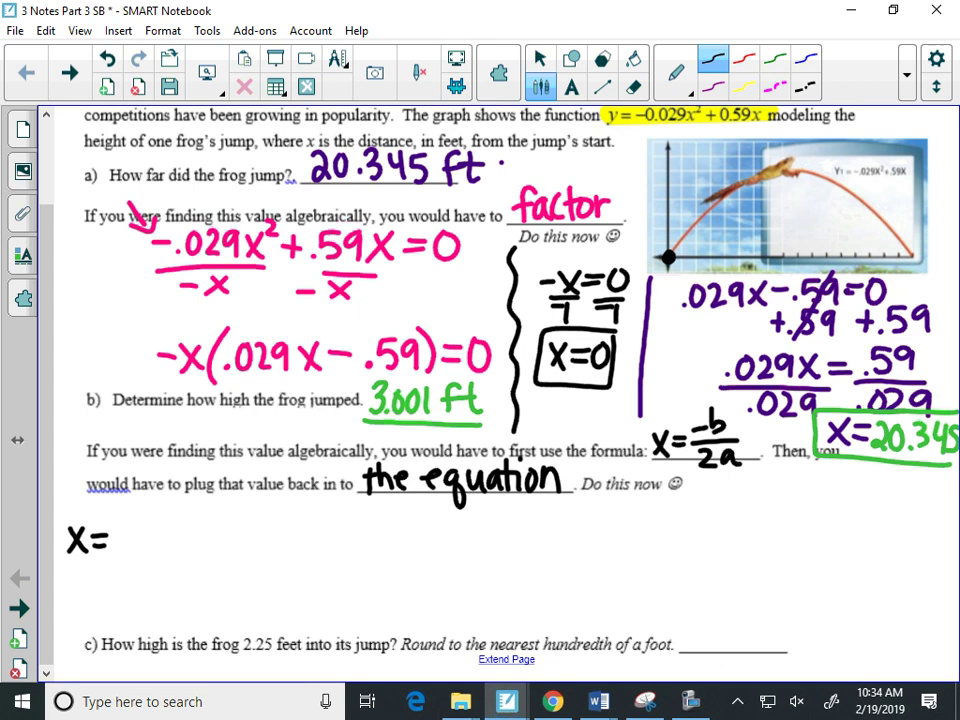
{"action": "left_click_drag", "start_coordinate": [707, 126], "coordinate": [773, 131]}
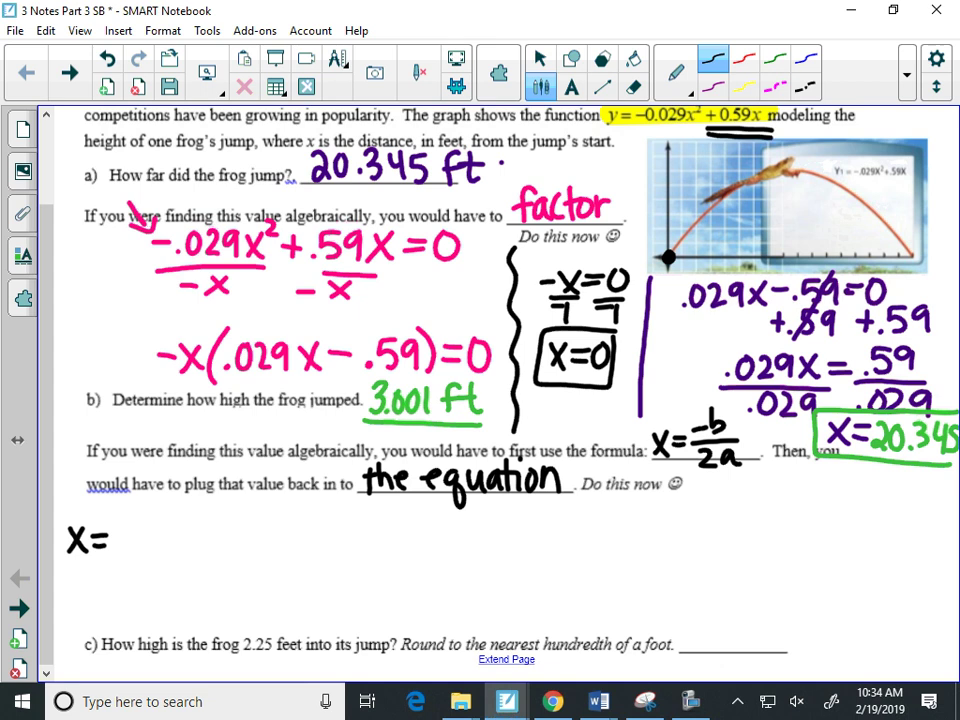
Write the fraction −.59 over 2(−.029) in black after x =, followed by an equals sign.
{"action": "left_click_drag", "start_coordinate": [118, 518], "coordinate": [184, 527]}
{"action": "left_click", "coordinate": [146, 527]}
{"action": "left_click_drag", "start_coordinate": [122, 541], "coordinate": [205, 539]}
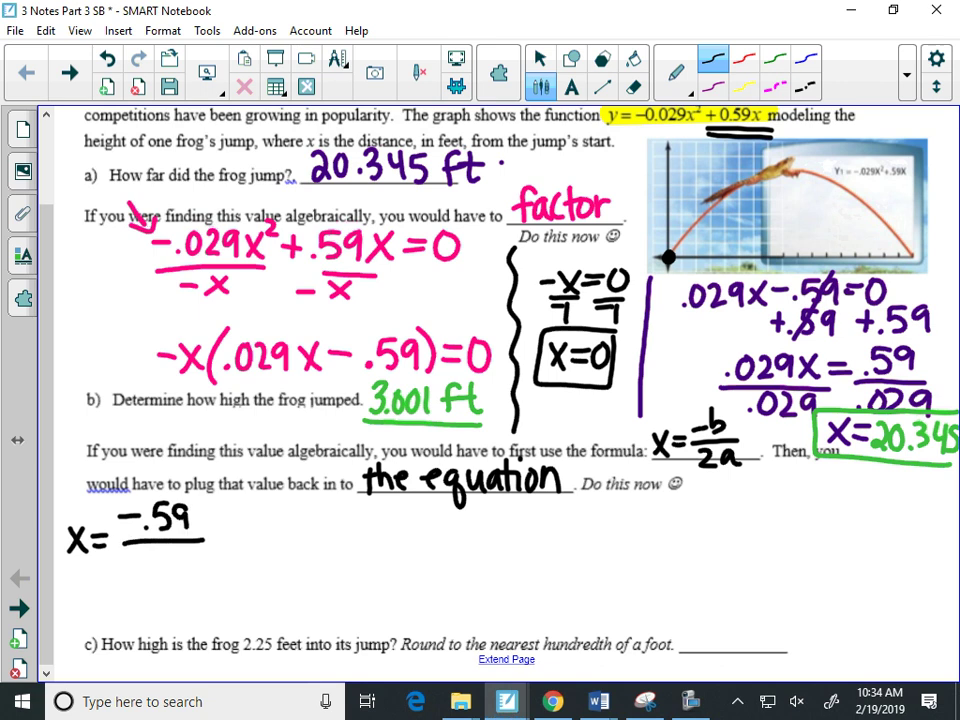
{"action": "mouse_move", "coordinate": [103, 570]}
{"action": "left_mouse_down"}
{"action": "mouse_move", "coordinate": [138, 598]}
{"action": "mouse_move", "coordinate": [150, 573]}
{"action": "mouse_move", "coordinate": [182, 572]}
{"action": "mouse_move", "coordinate": [218, 592]}
{"action": "left_mouse_up"}
{"action": "left_click", "coordinate": [158, 590]}
{"action": "left_click_drag", "start_coordinate": [229, 547], "coordinate": [232, 602]}
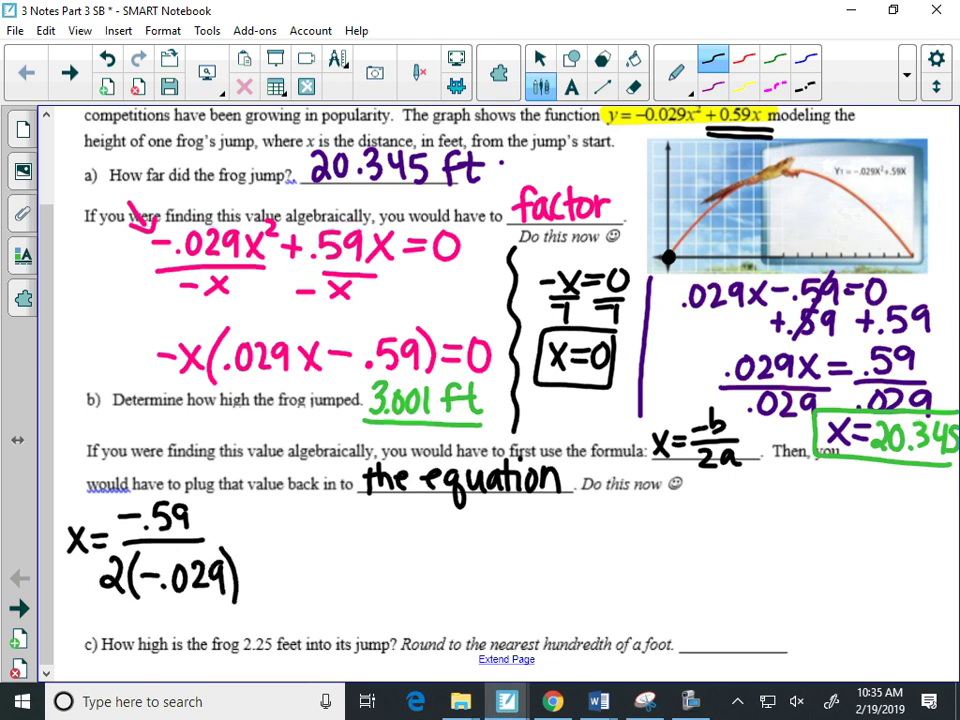
{"action": "left_click_drag", "start_coordinate": [242, 541], "coordinate": [258, 540]}
{"action": "left_click_drag", "start_coordinate": [242, 551], "coordinate": [258, 550]}
{"action": "left_click", "coordinate": [540, 58]}
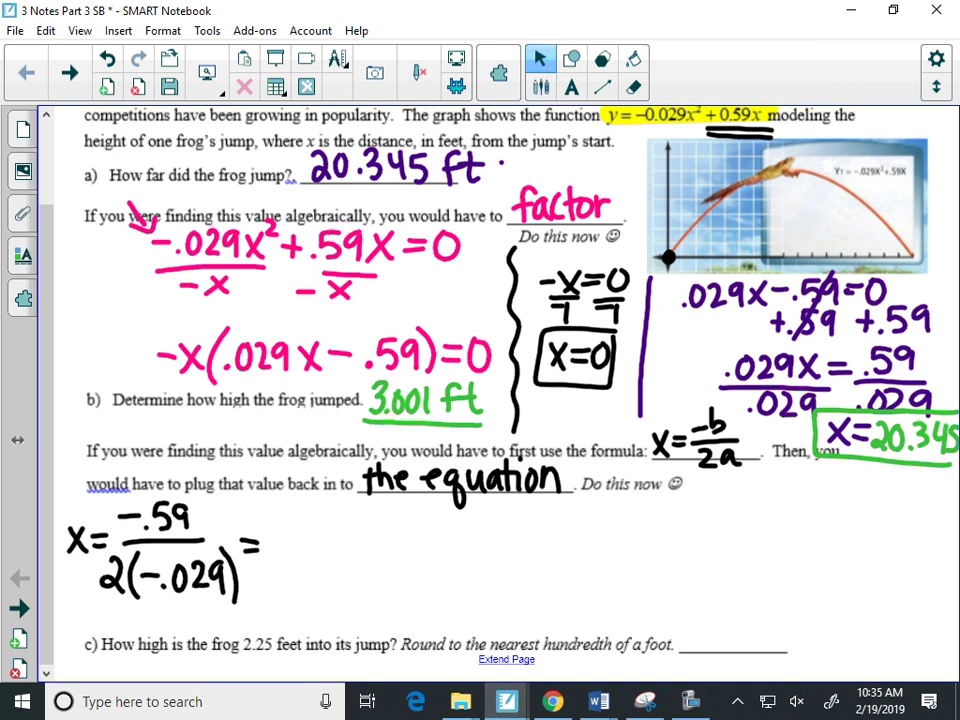
In Desmos, delete the .59/.029 expression and calculate −.59/(2(−.029)) on a new line.
{"action": "left_click", "coordinate": [552, 701]}
{"action": "left_click", "coordinate": [320, 279]}
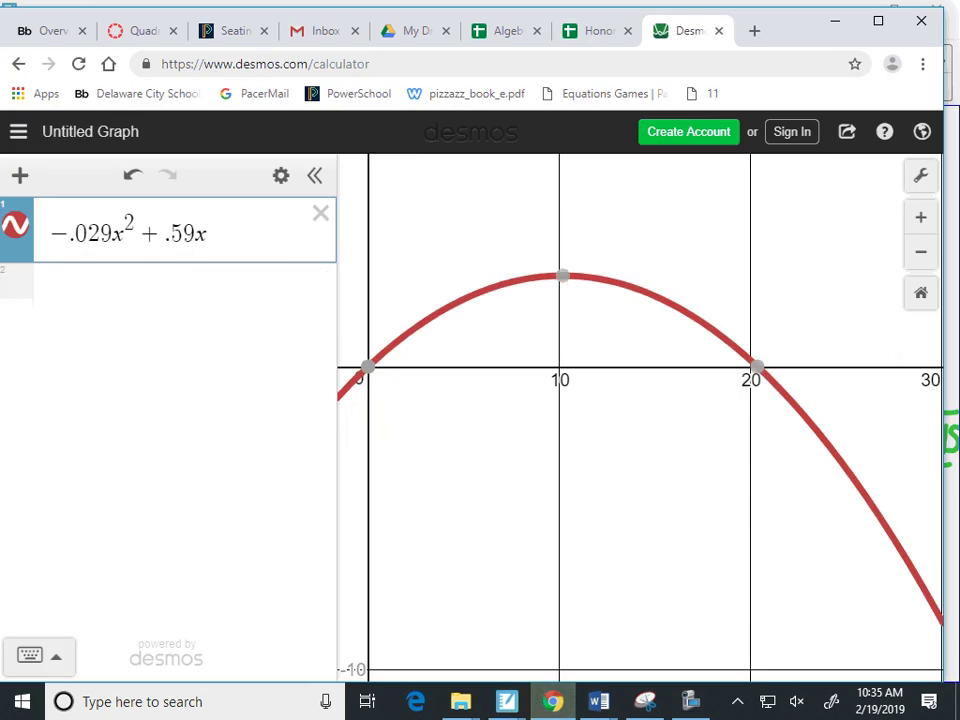
{"action": "left_click", "coordinate": [86, 286]}
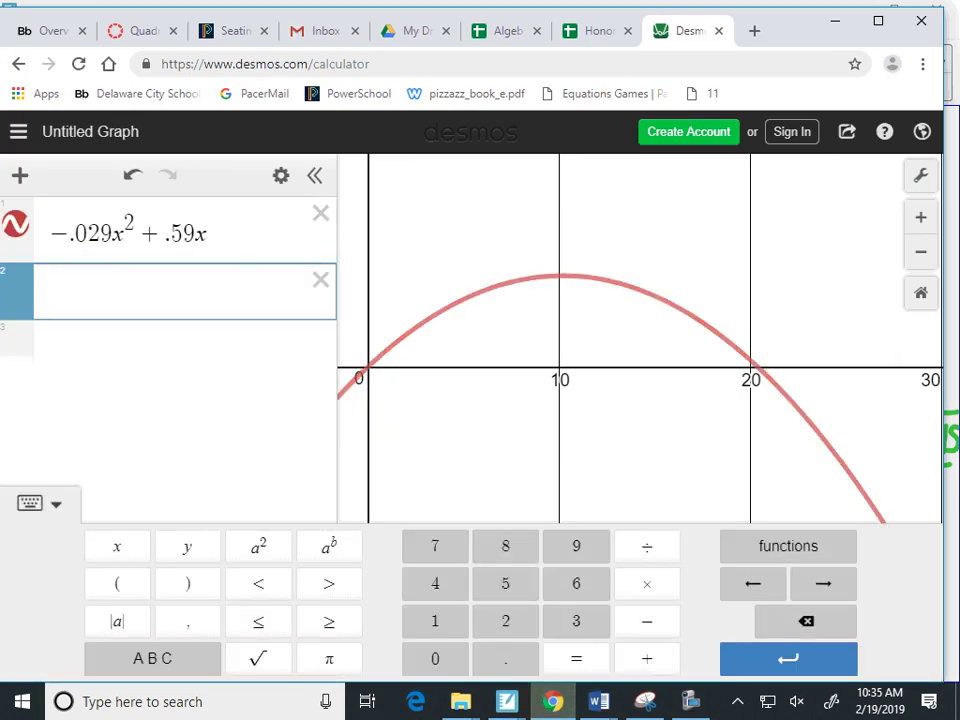
{"action": "left_click", "coordinate": [644, 619]}
{"action": "left_click", "coordinate": [505, 658]}
{"action": "left_click", "coordinate": [505, 583]}
{"action": "left_click", "coordinate": [576, 546]}
{"action": "left_click", "coordinate": [642, 546]}
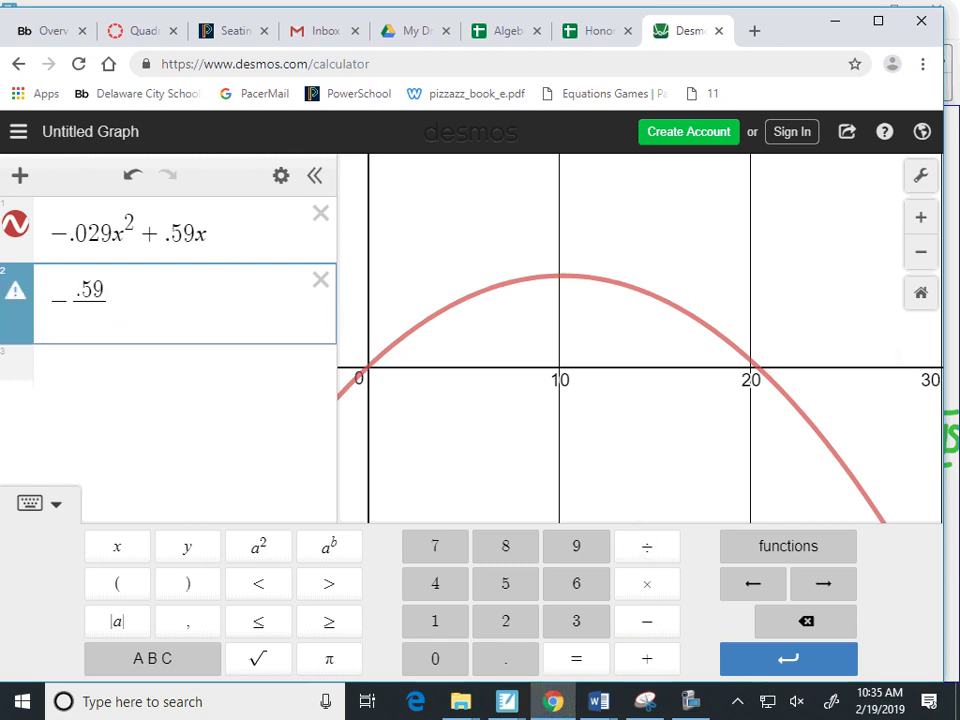
{"action": "type", "text": "2"}
{"action": "left_click", "coordinate": [117, 583]}
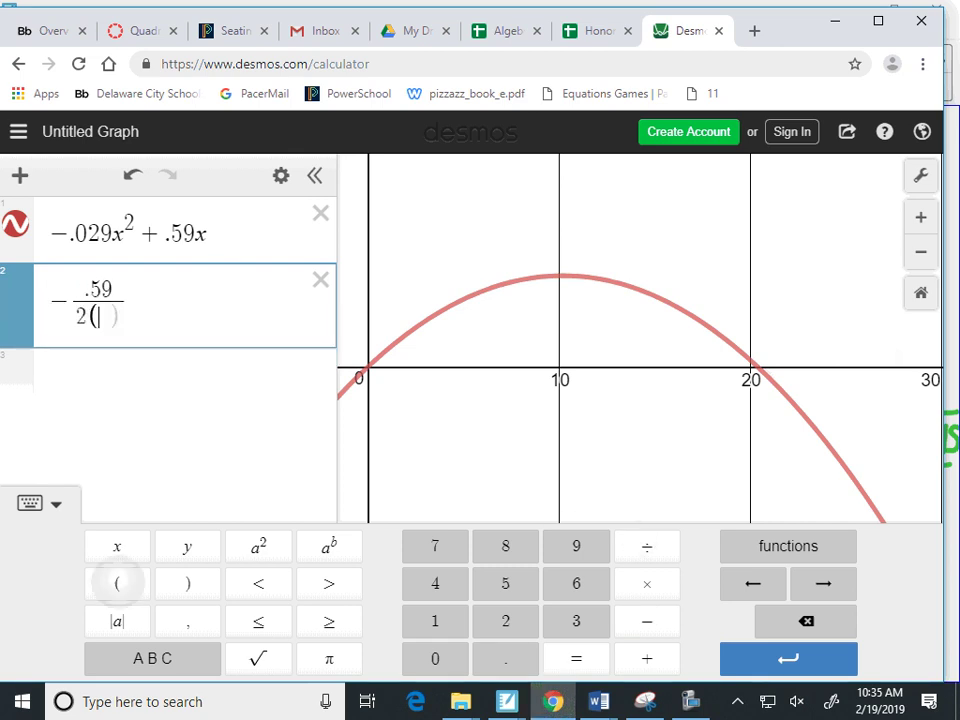
{"action": "left_click", "coordinate": [647, 621]}
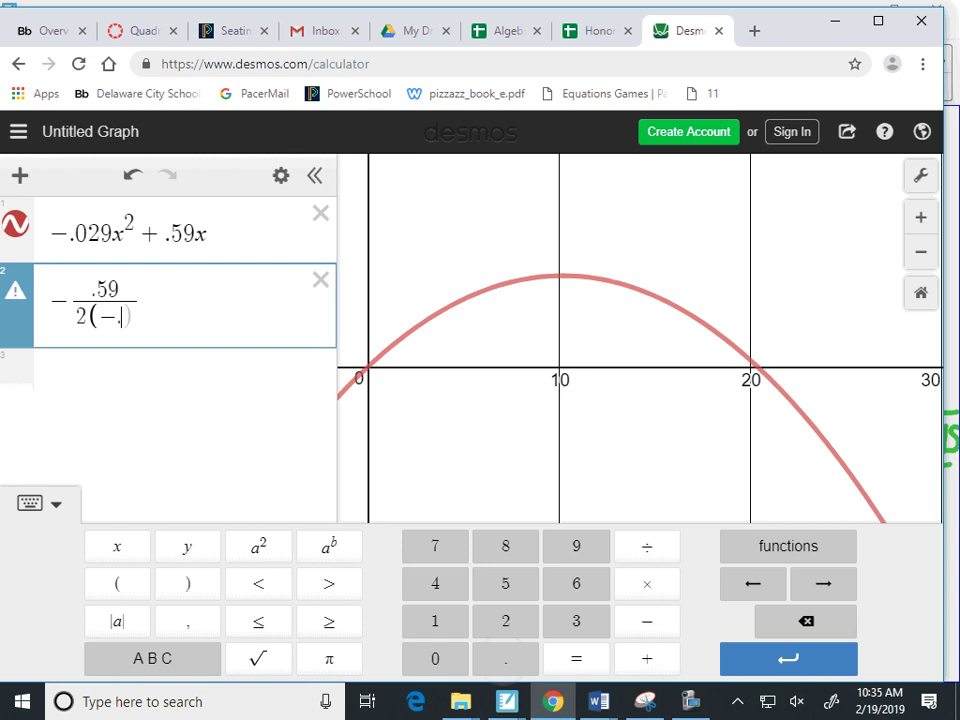
{"action": "type", "text": ".029"}
{"action": "left_click", "coordinate": [188, 583]}
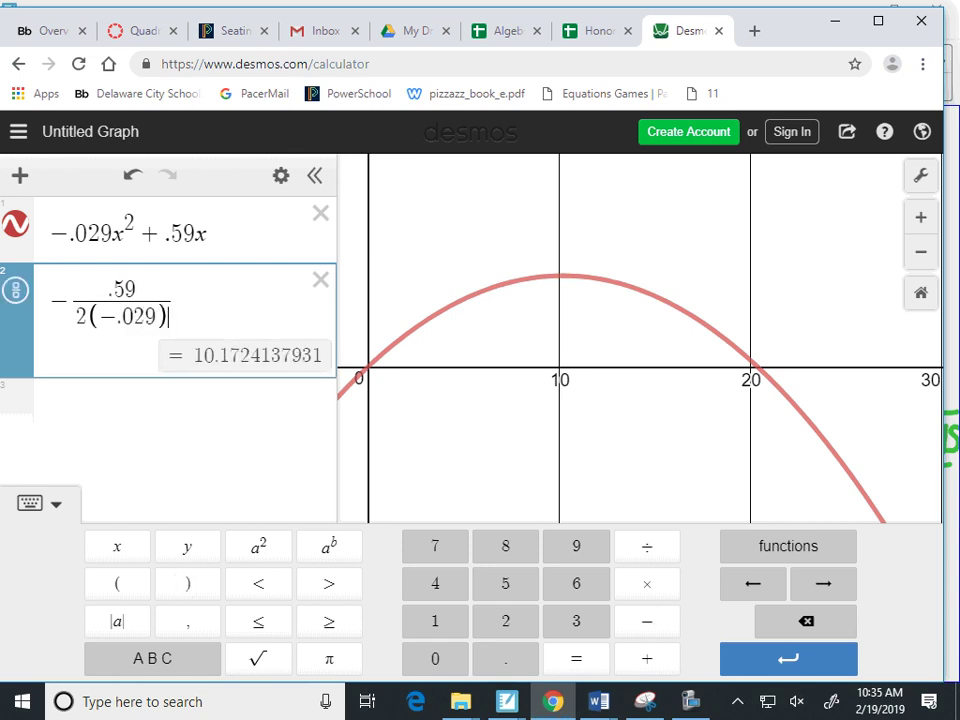
Check the parabola's vertex coordinates, and write 10.172 in green after the −b/2a fraction in SMART Notebook.
{"action": "left_click", "coordinate": [556, 275]}
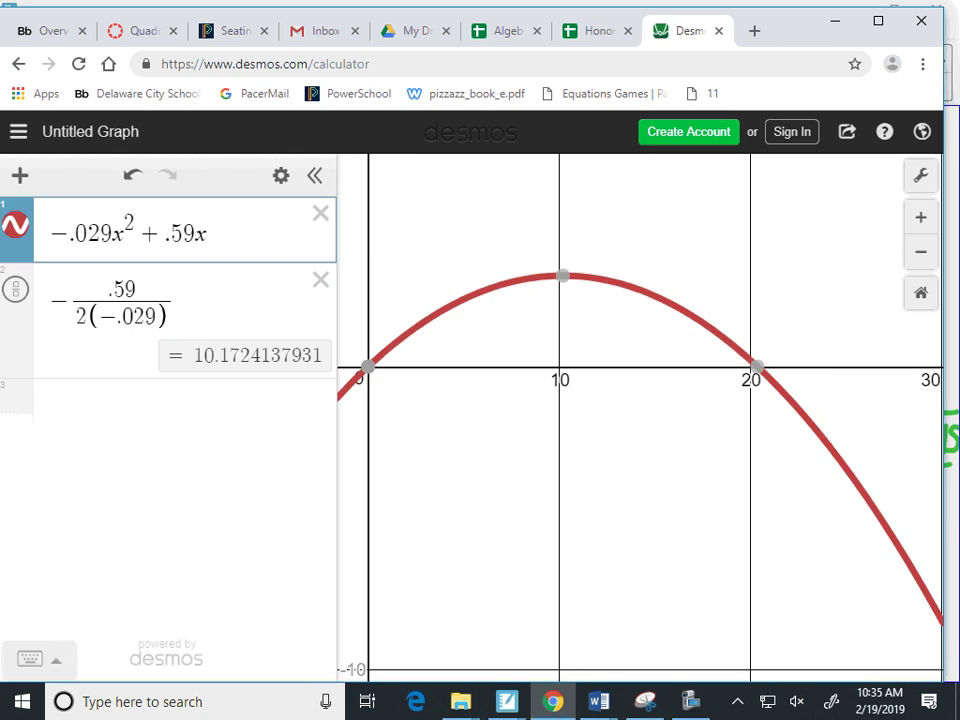
{"action": "left_click", "coordinate": [561, 276]}
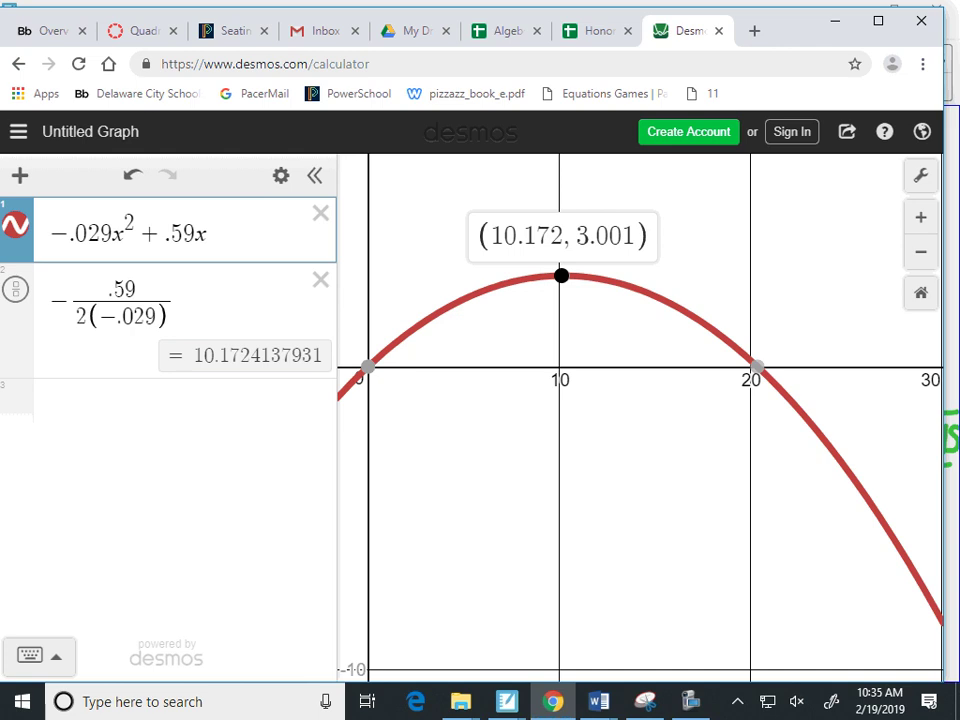
{"action": "left_click", "coordinate": [553, 701]}
{"action": "mouse_move", "coordinate": [270, 530]}
{"action": "left_mouse_down"}
{"action": "mouse_move", "coordinate": [271, 564]}
{"action": "mouse_move", "coordinate": [288, 534]}
{"action": "mouse_move", "coordinate": [309, 563]}
{"action": "mouse_move", "coordinate": [351, 563]}
{"action": "left_mouse_up"}
{"action": "left_click", "coordinate": [301, 562]}
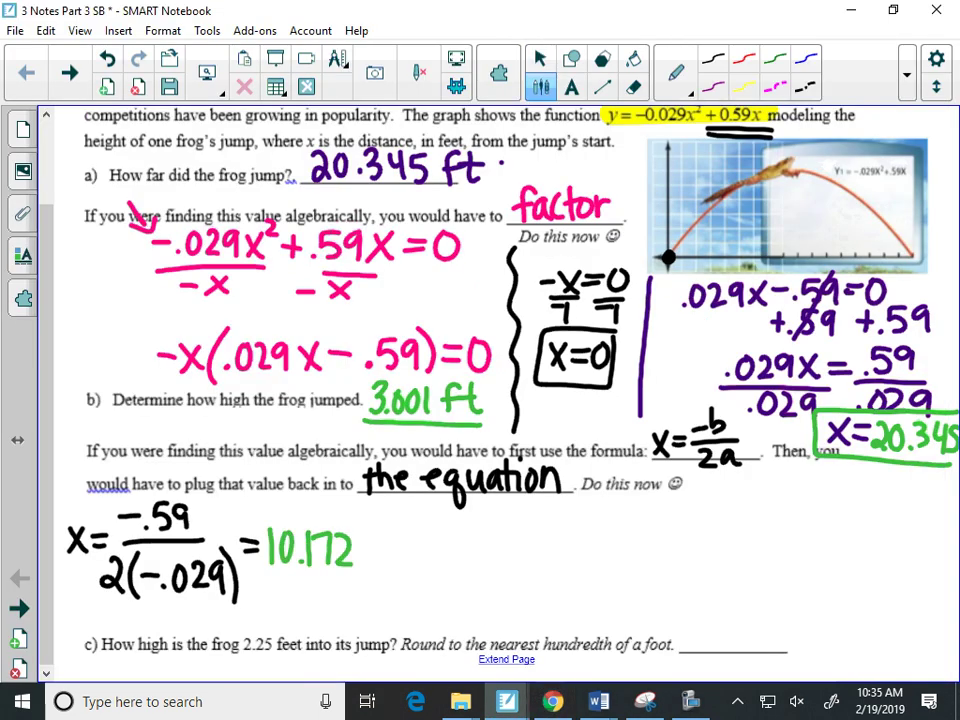
Draw a green double divider beside the x-value work and write y = beyond it.
{"action": "mouse_move", "coordinate": [421, 500]}
{"action": "left_mouse_down"}
{"action": "mouse_move", "coordinate": [398, 622]}
{"action": "mouse_move", "coordinate": [407, 626]}
{"action": "left_mouse_up"}
{"action": "left_click_drag", "start_coordinate": [460, 543], "coordinate": [473, 563]}
{"action": "left_click_drag", "start_coordinate": [482, 541], "coordinate": [466, 591]}
{"action": "left_click_drag", "start_coordinate": [490, 546], "coordinate": [512, 544]}
{"action": "left_click_drag", "start_coordinate": [488, 558], "coordinate": [506, 557]}
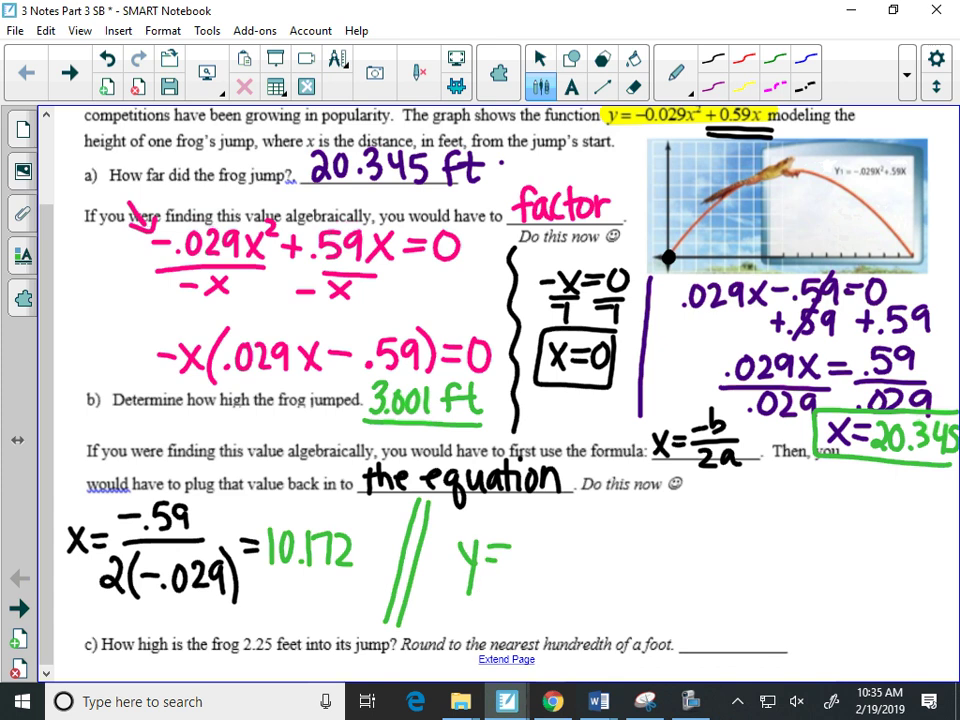
Write −.029(10.172) in green after y = beside the green double divider.
{"action": "left_click", "coordinate": [540, 58]}
{"action": "left_click", "coordinate": [540, 87]}
{"action": "mouse_move", "coordinate": [513, 548]}
{"action": "left_mouse_down"}
{"action": "mouse_move", "coordinate": [554, 534]}
{"action": "mouse_move", "coordinate": [589, 562]}
{"action": "left_mouse_up"}
{"action": "left_click", "coordinate": [537, 555]}
{"action": "left_click_drag", "start_coordinate": [609, 510], "coordinate": [607, 566]}
{"action": "mouse_move", "coordinate": [621, 522]}
{"action": "left_mouse_down"}
{"action": "mouse_move", "coordinate": [620, 556]}
{"action": "mouse_move", "coordinate": [634, 528]}
{"action": "mouse_move", "coordinate": [656, 556]}
{"action": "mouse_move", "coordinate": [670, 555]}
{"action": "left_mouse_up"}
{"action": "left_click", "coordinate": [648, 555]}
{"action": "mouse_move", "coordinate": [679, 524]}
{"action": "left_mouse_down"}
{"action": "mouse_move", "coordinate": [684, 555]}
{"action": "mouse_move", "coordinate": [692, 553]}
{"action": "left_mouse_up"}
{"action": "left_click_drag", "start_coordinate": [696, 510], "coordinate": [698, 562]}
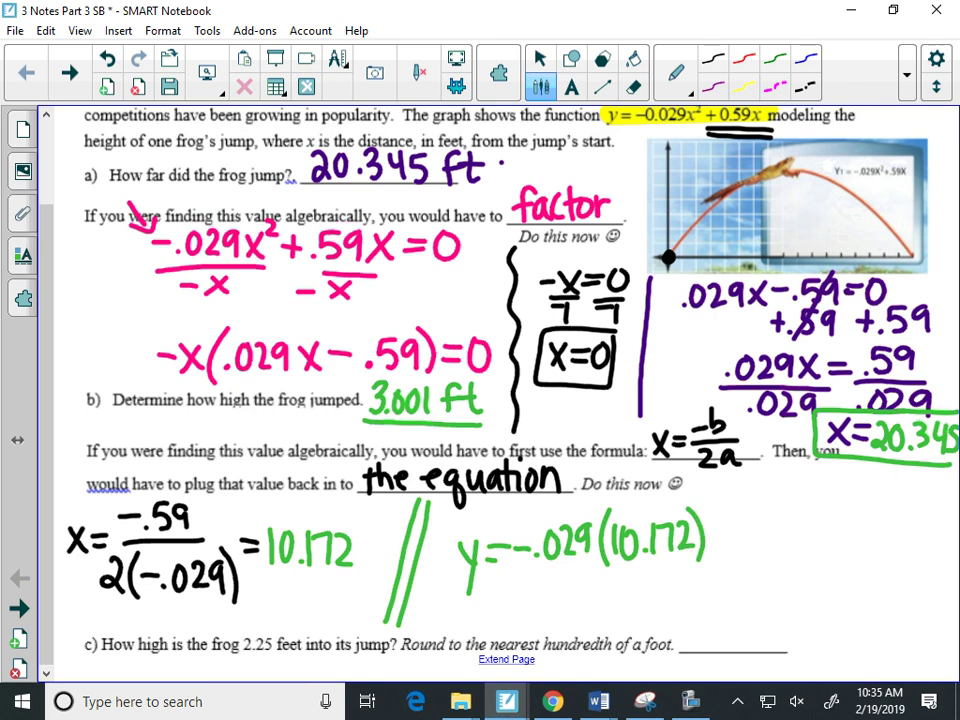
Square the (10.172) factor, add + .59(10.172) in green, and write an equals sign on the line below.
{"action": "mouse_move", "coordinate": [700, 496]}
{"action": "left_mouse_down"}
{"action": "mouse_move", "coordinate": [740, 546]}
{"action": "mouse_move", "coordinate": [768, 528]}
{"action": "mouse_move", "coordinate": [766, 543]}
{"action": "mouse_move", "coordinate": [822, 541]}
{"action": "left_mouse_up"}
{"action": "left_click", "coordinate": [760, 542]}
{"action": "mouse_move", "coordinate": [838, 514]}
{"action": "left_mouse_down"}
{"action": "mouse_move", "coordinate": [829, 532]}
{"action": "mouse_move", "coordinate": [838, 515]}
{"action": "left_mouse_up"}
{"action": "left_click", "coordinate": [847, 540]}
{"action": "mouse_move", "coordinate": [861, 512]}
{"action": "left_mouse_down"}
{"action": "mouse_move", "coordinate": [861, 540]}
{"action": "mouse_move", "coordinate": [887, 505]}
{"action": "left_mouse_up"}
{"action": "mouse_move", "coordinate": [887, 505]}
{"action": "left_mouse_down"}
{"action": "mouse_move", "coordinate": [878, 536]}
{"action": "mouse_move", "coordinate": [913, 542]}
{"action": "left_mouse_up"}
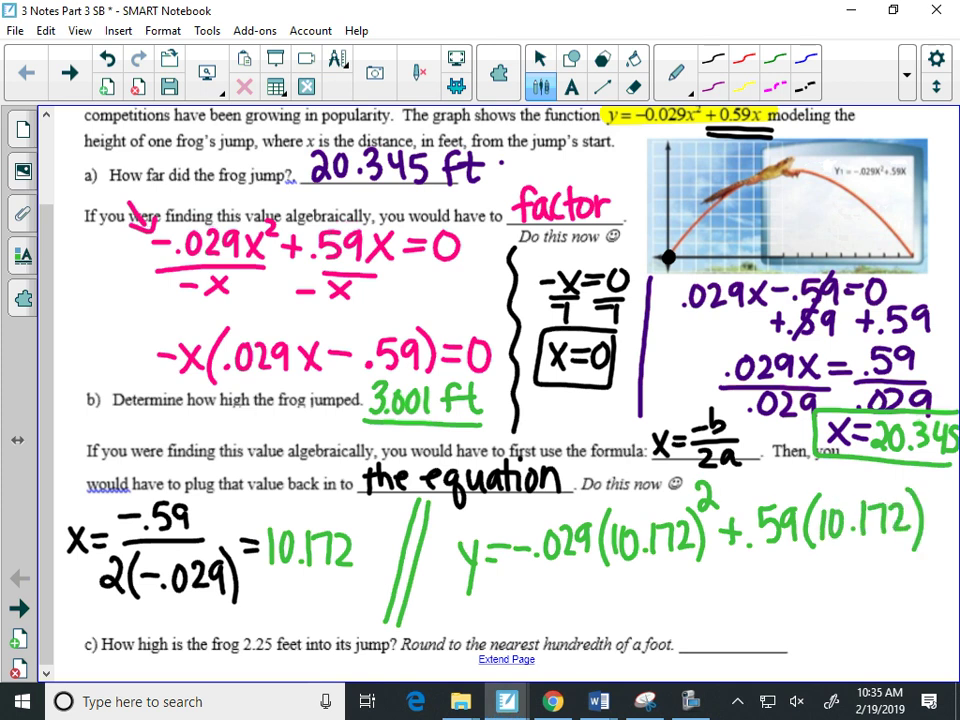
{"action": "mouse_move", "coordinate": [492, 597]}
{"action": "left_mouse_down"}
{"action": "mouse_move", "coordinate": [512, 596]}
{"action": "mouse_move", "coordinate": [512, 607]}
{"action": "left_mouse_up"}
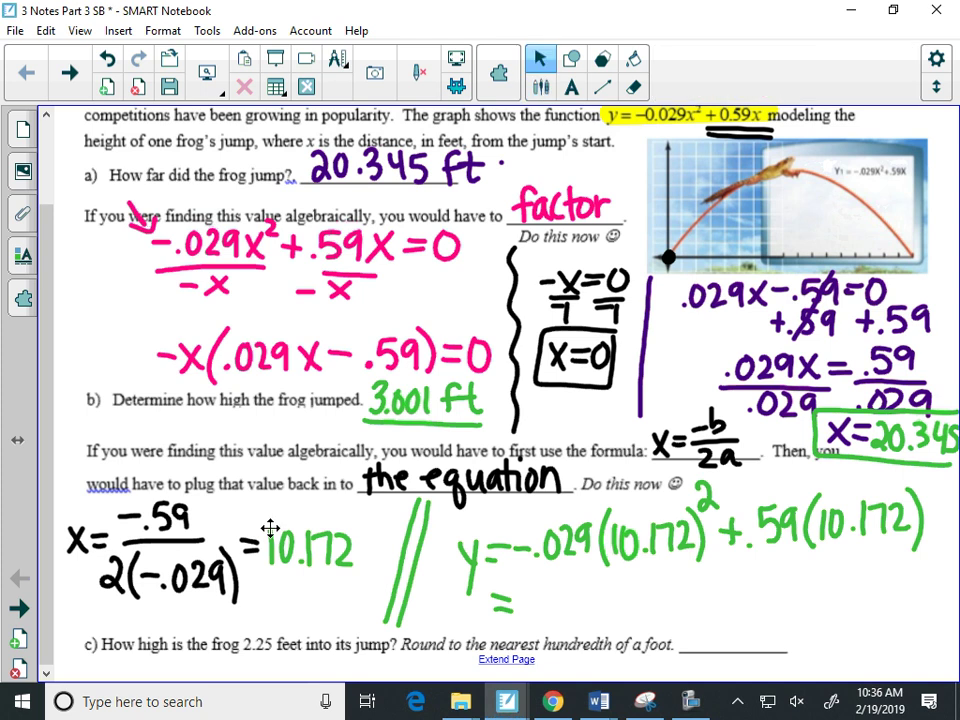
Switch to Desmos and enter −.029(10.172)² on a new expression line.
{"action": "key", "text": "alt+Tab"}
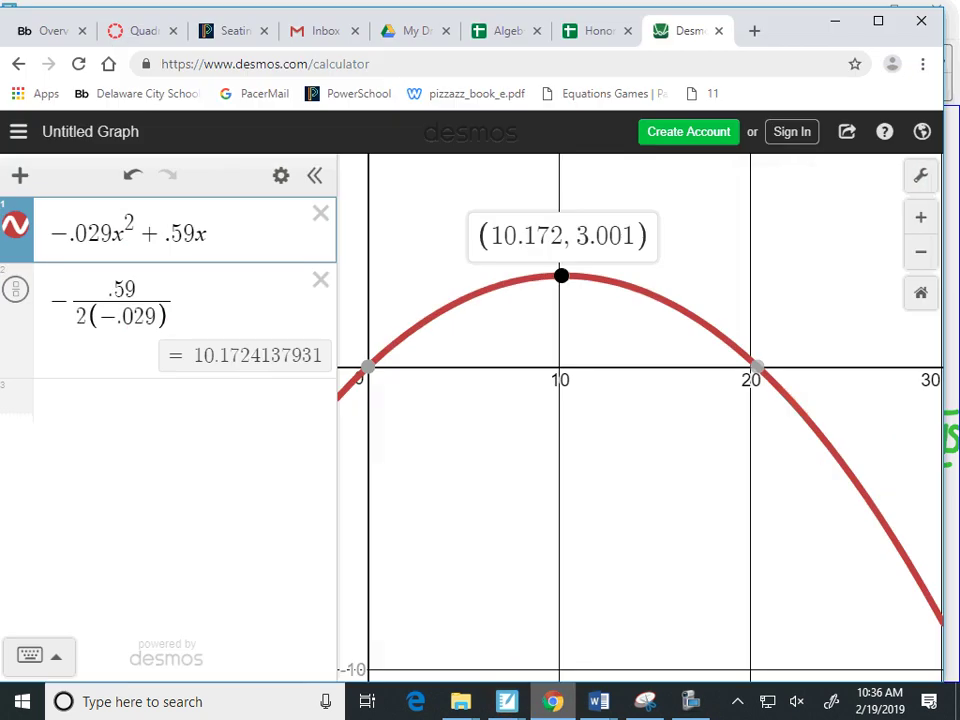
{"action": "left_click", "coordinate": [176, 398]}
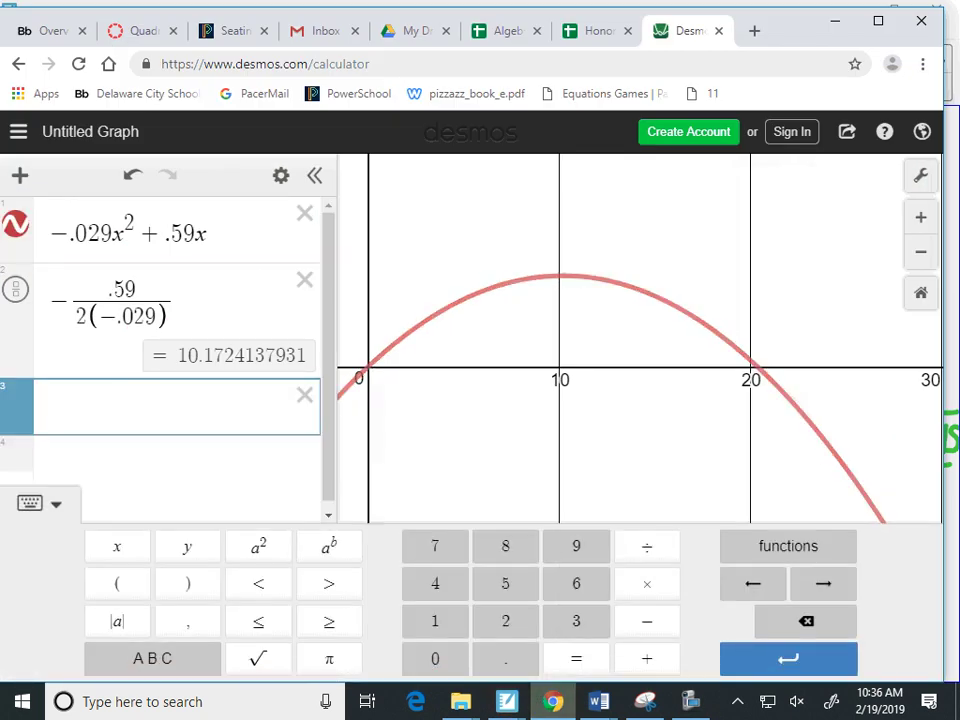
{"action": "type", "text": "-.02"}
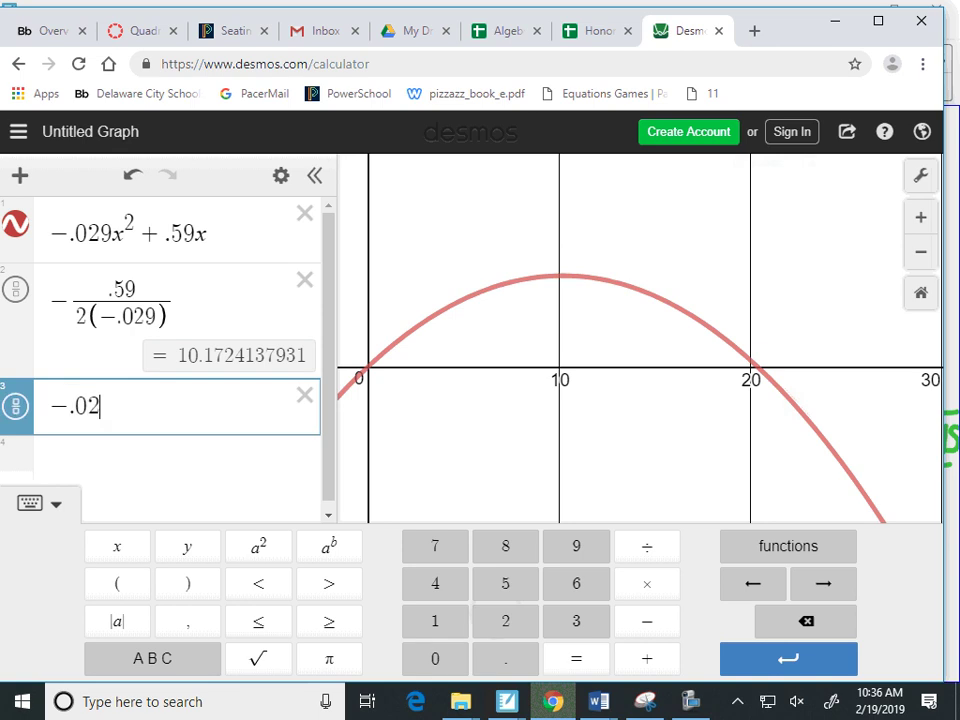
{"action": "type", "text": "9("}
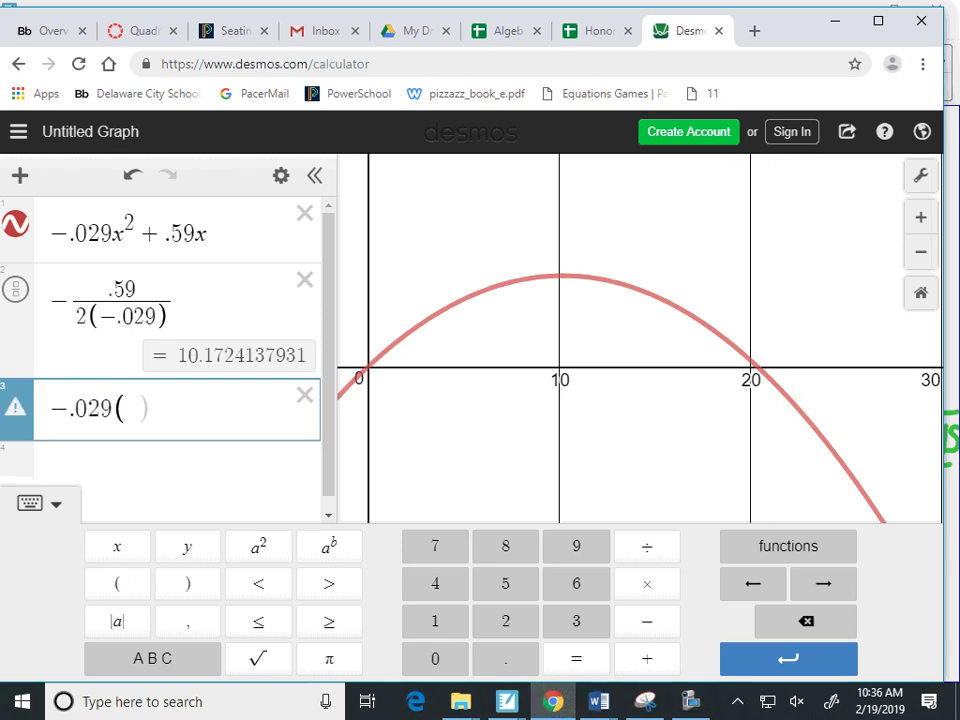
{"action": "type", "text": "10.172"}
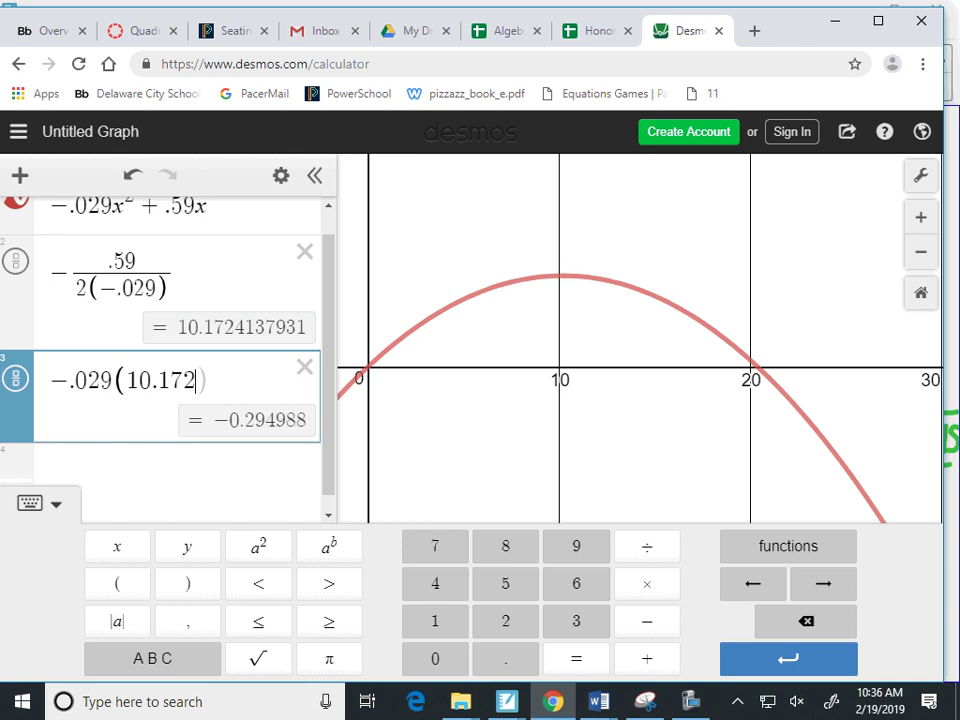
{"action": "type", "text": ")^2"}
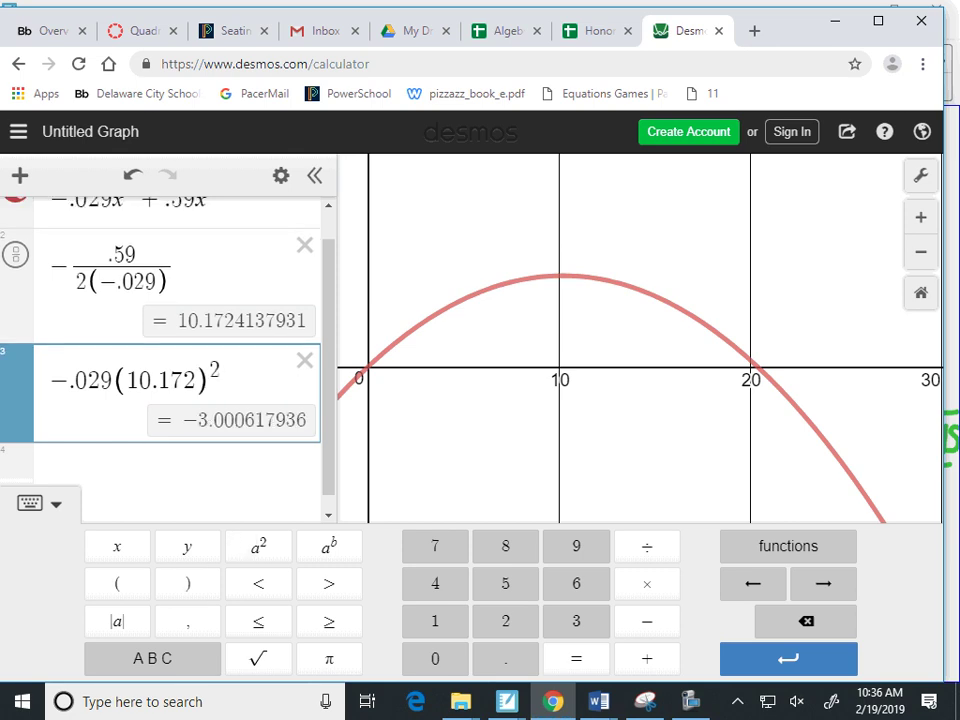
Extend the expression on line 3 with + .59(10.172).
{"action": "type", "text": "+"}
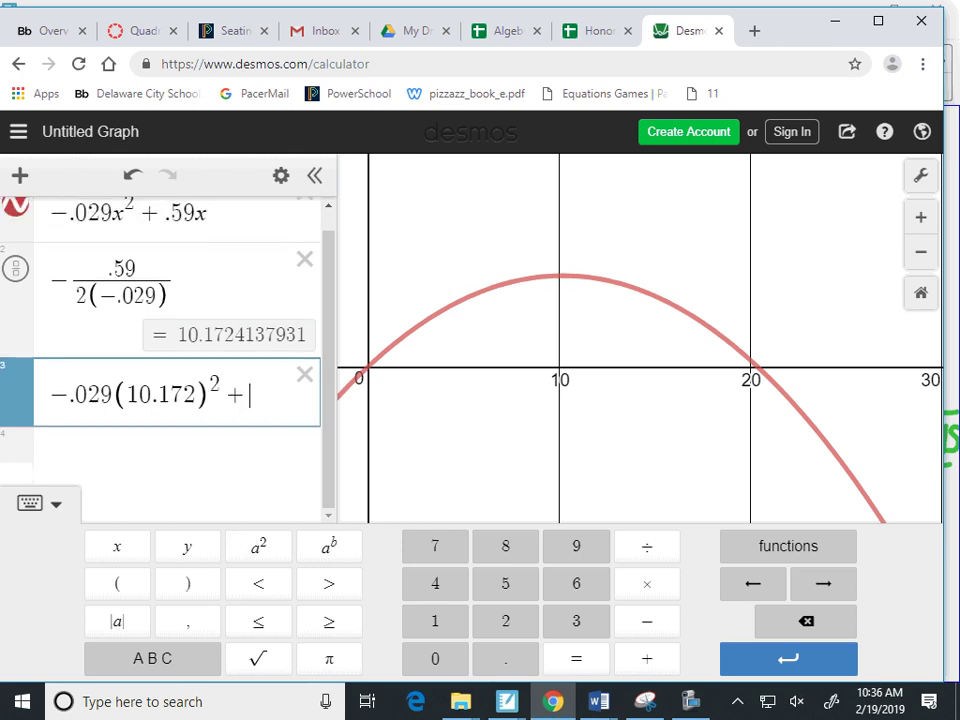
{"action": "type", "text": " .59("}
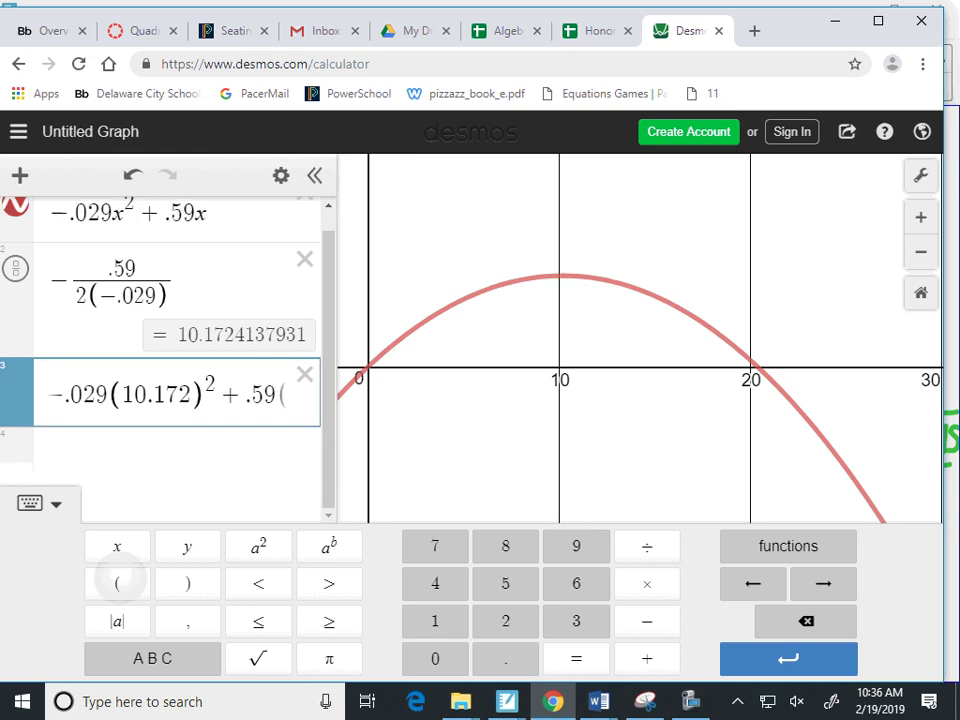
{"action": "type", "text": "10.7"}
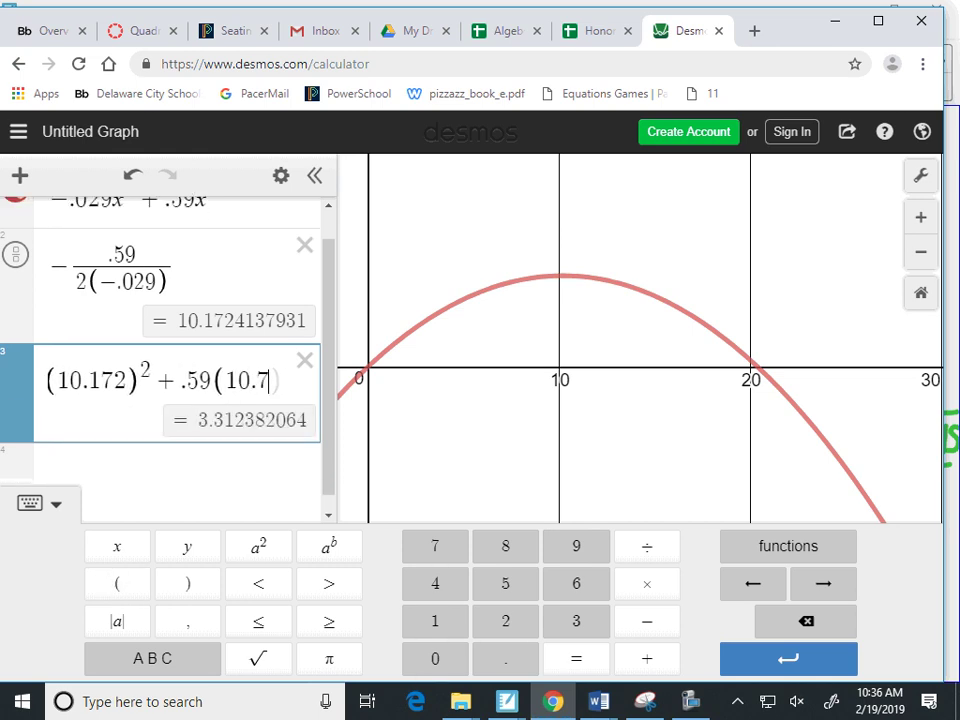
{"action": "type", "text": "2)"}
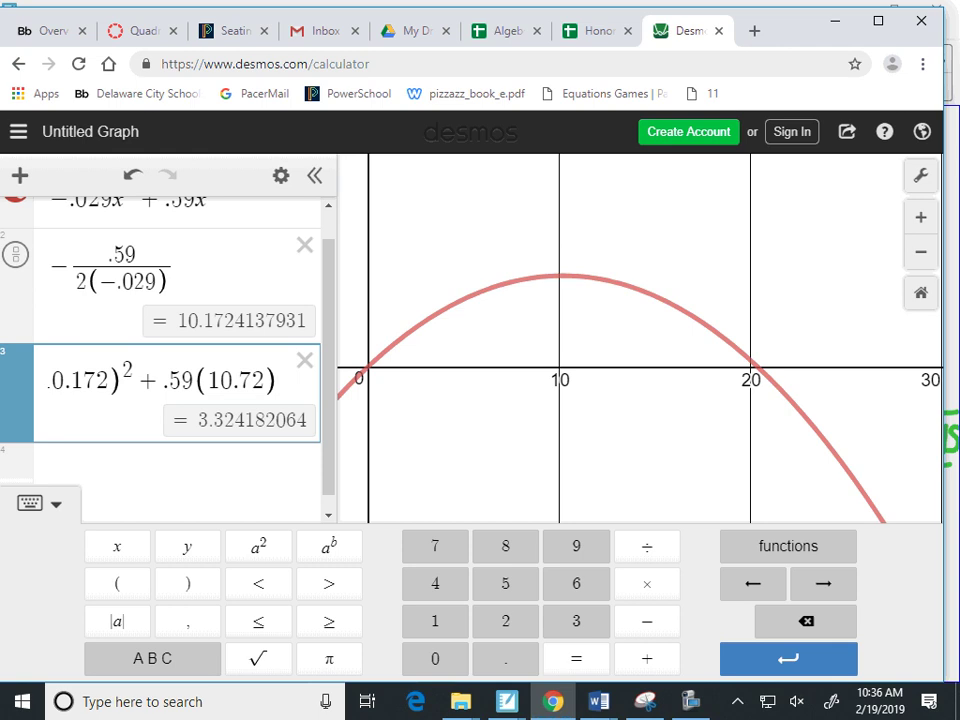
{"action": "key", "text": "BackSpace"}
{"action": "key", "text": "BackSpace"}
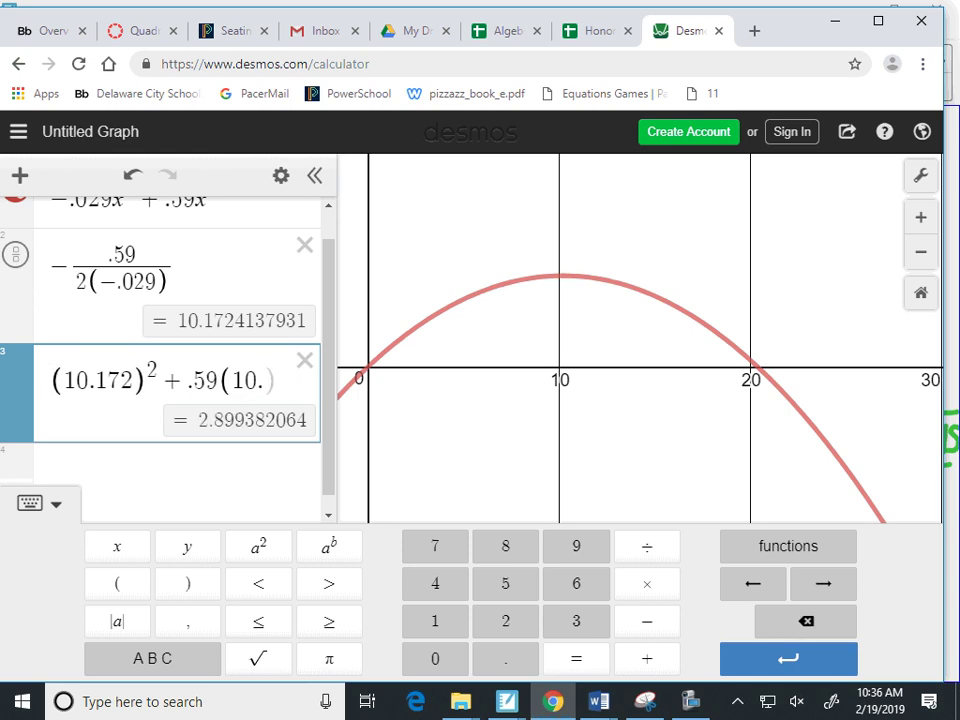
{"action": "type", "text": "172)"}
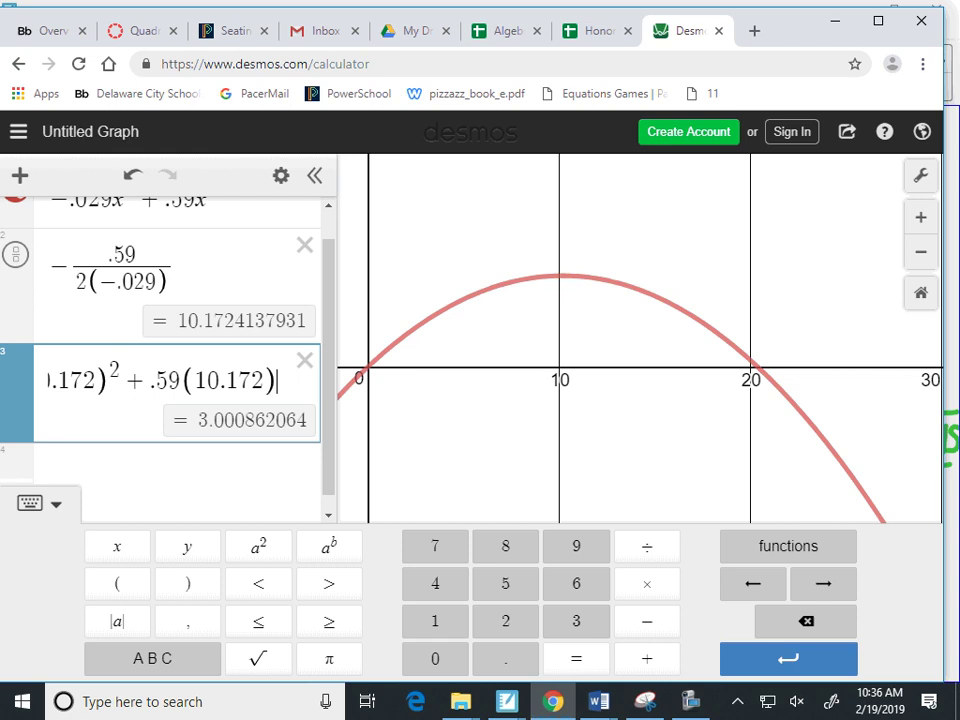
Check the parabola's vertex coordinates, and write 3.001 with a check mark in purple after the lower equals sign in SMART Notebook.
{"action": "left_click", "coordinate": [561, 275]}
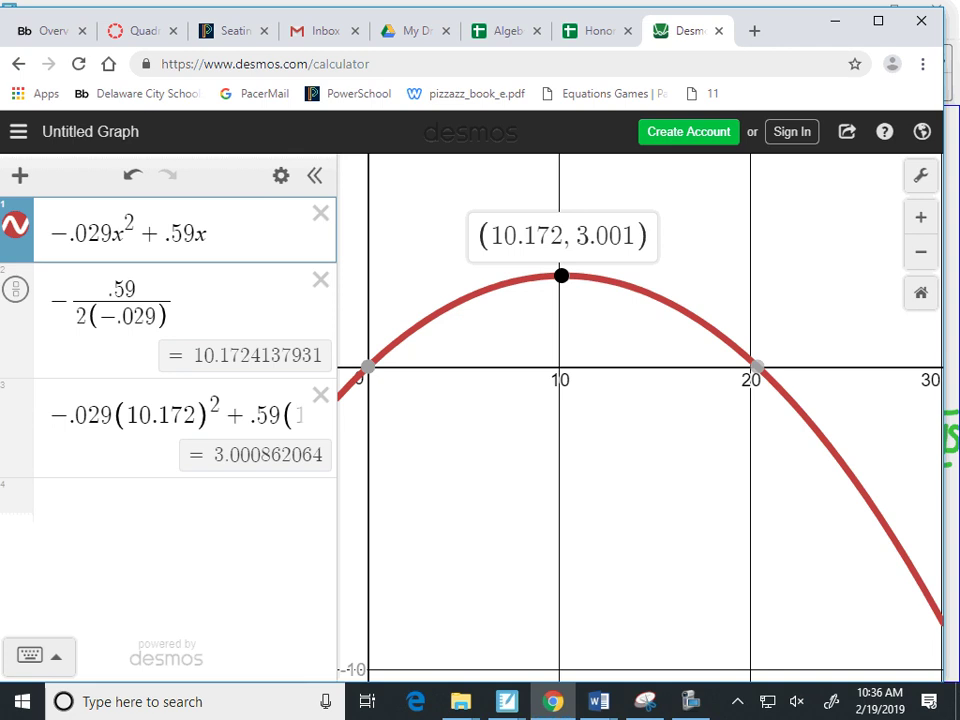
{"action": "left_click", "coordinate": [507, 701]}
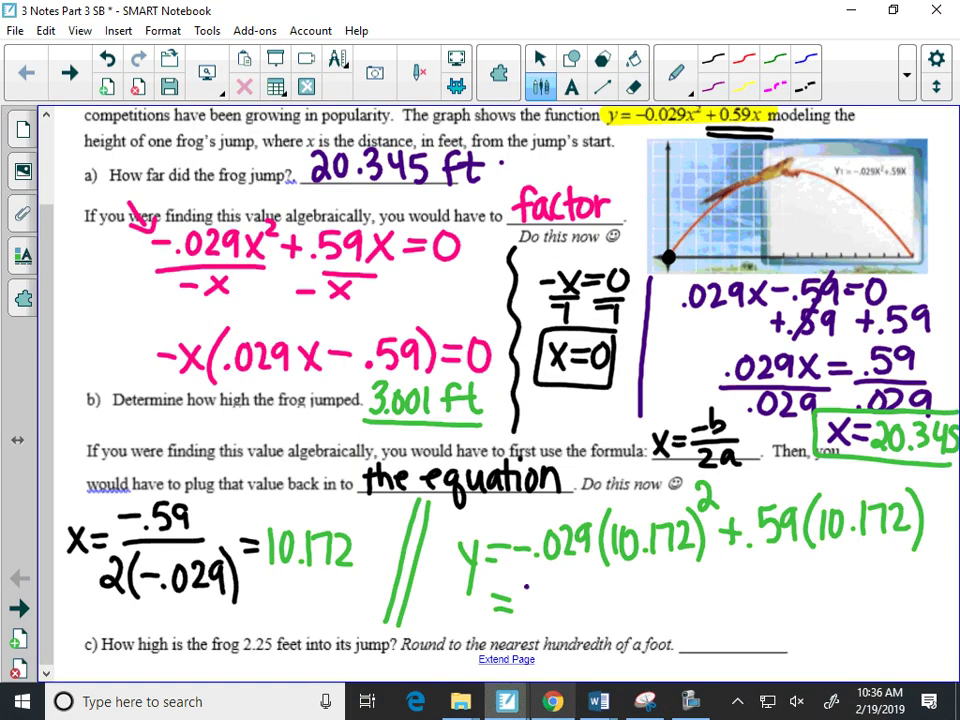
{"action": "mouse_move", "coordinate": [521, 590]}
{"action": "left_mouse_down"}
{"action": "mouse_move", "coordinate": [522, 612]}
{"action": "mouse_move", "coordinate": [556, 596]}
{"action": "mouse_move", "coordinate": [600, 612]}
{"action": "mouse_move", "coordinate": [648, 572]}
{"action": "left_mouse_up"}
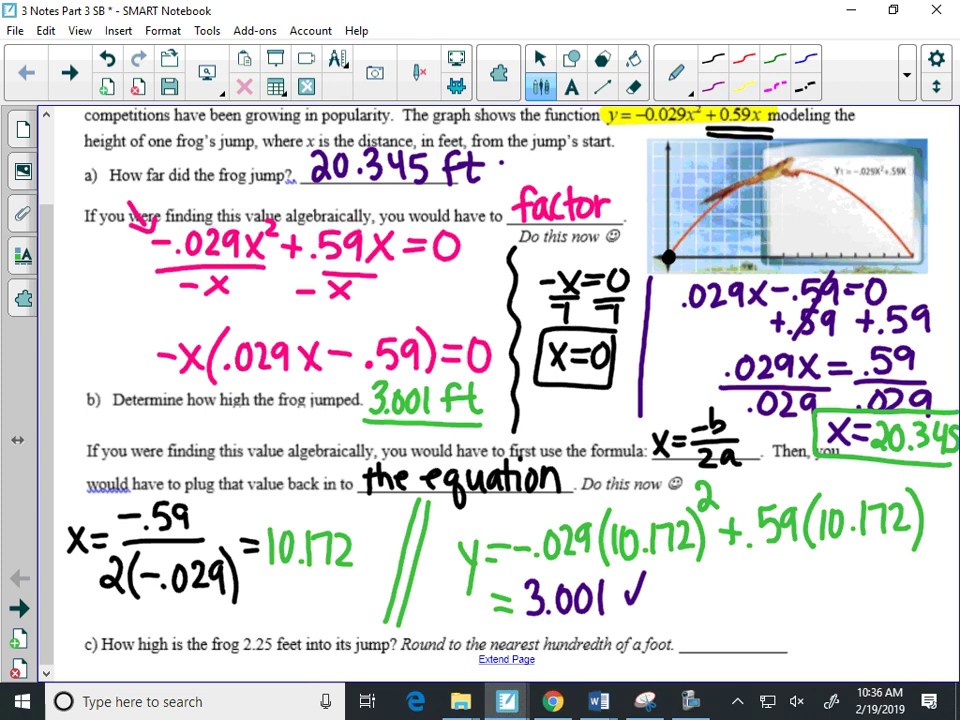
Display the coordinates of the parabola's positive x-intercept in Desmos and return to the notes in SMART Notebook.
{"action": "key", "text": "alt+Tab"}
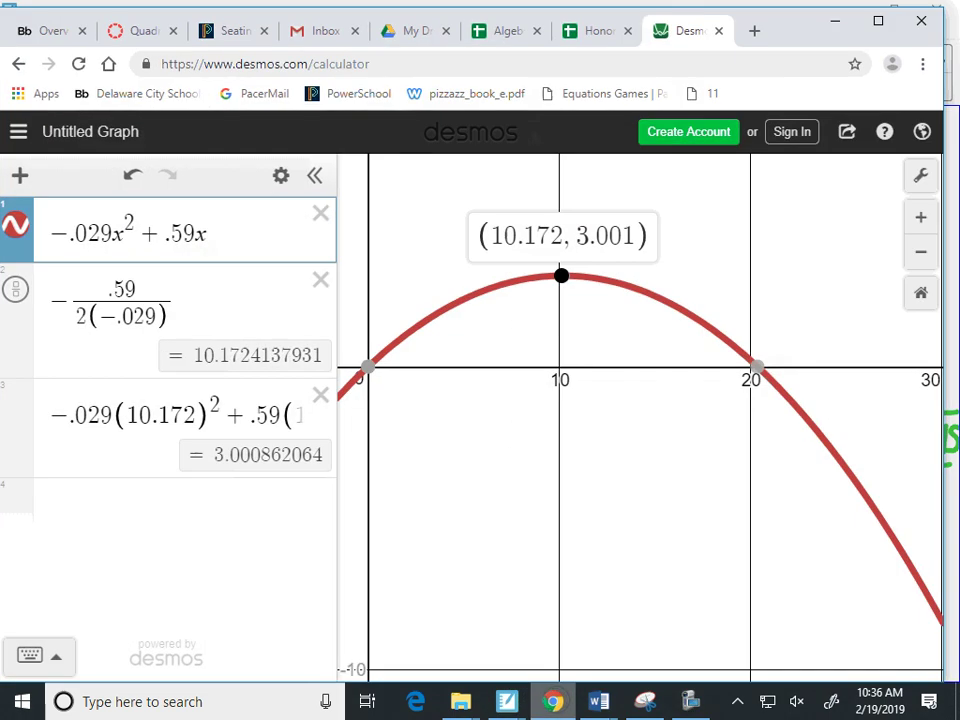
{"action": "left_click", "coordinate": [756, 366]}
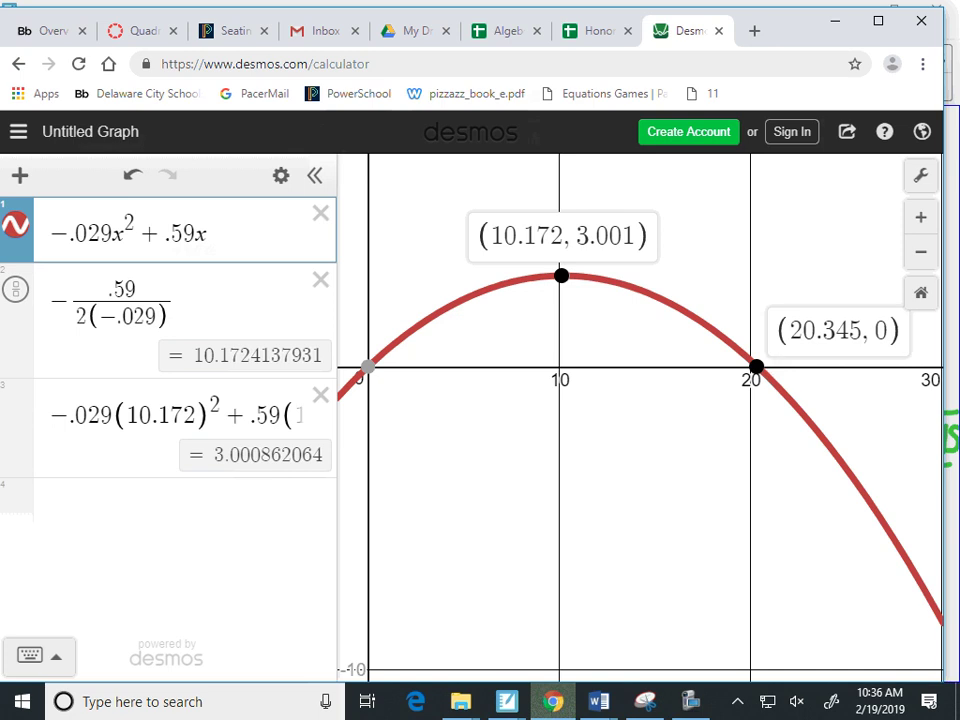
{"action": "key", "text": "alt+Tab"}
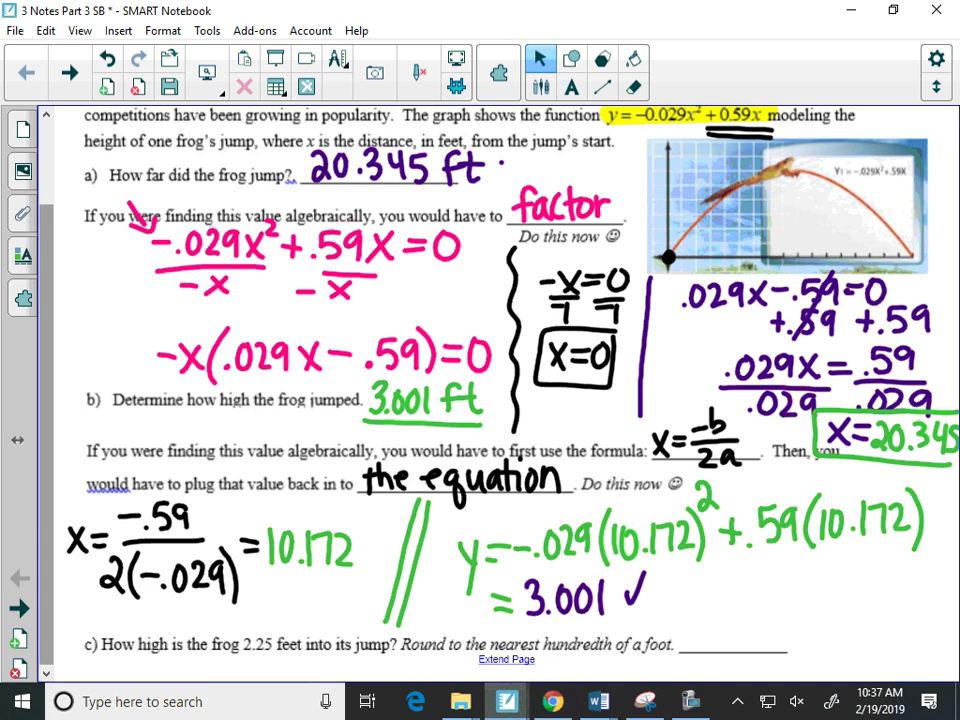
In Desmos, delete both numeric calculations, keeping only the function −.029x² + .59x.
{"action": "key", "text": "alt+Tab"}
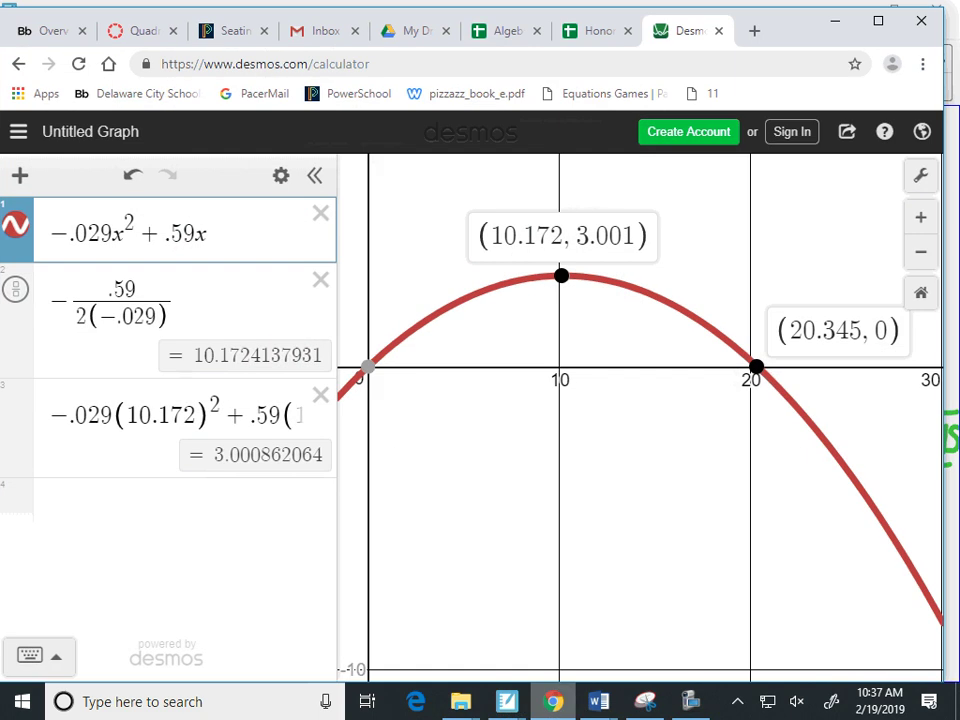
{"action": "left_click", "coordinate": [320, 394]}
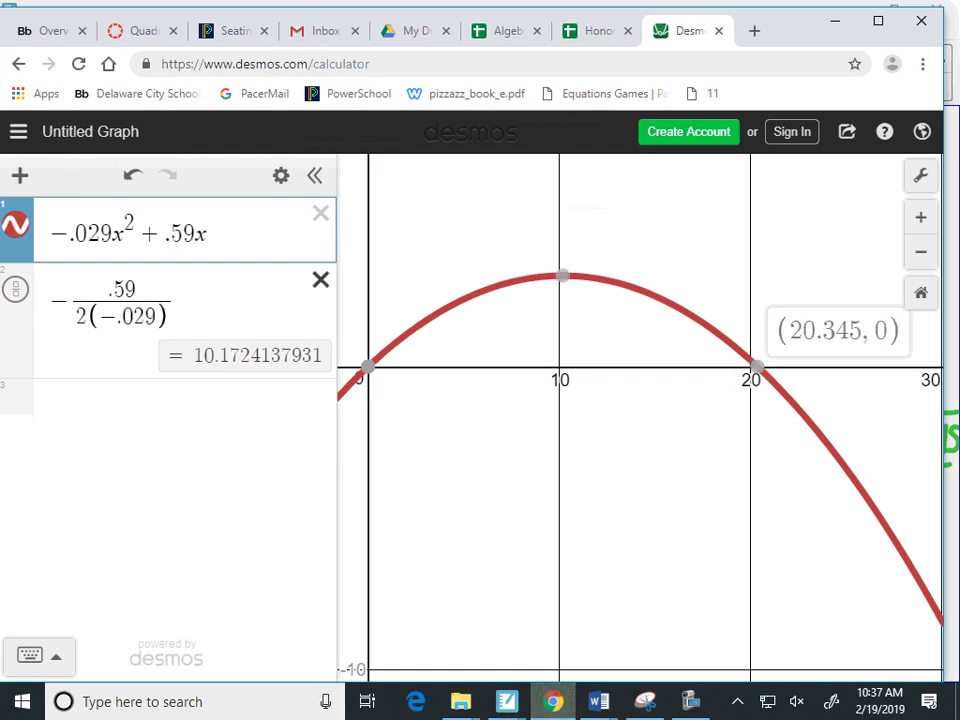
{"action": "left_click", "coordinate": [320, 279]}
Convert the function −.029x² + .59x to a table and add an x-value of 2.25.
{"action": "left_click", "coordinate": [281, 175]}
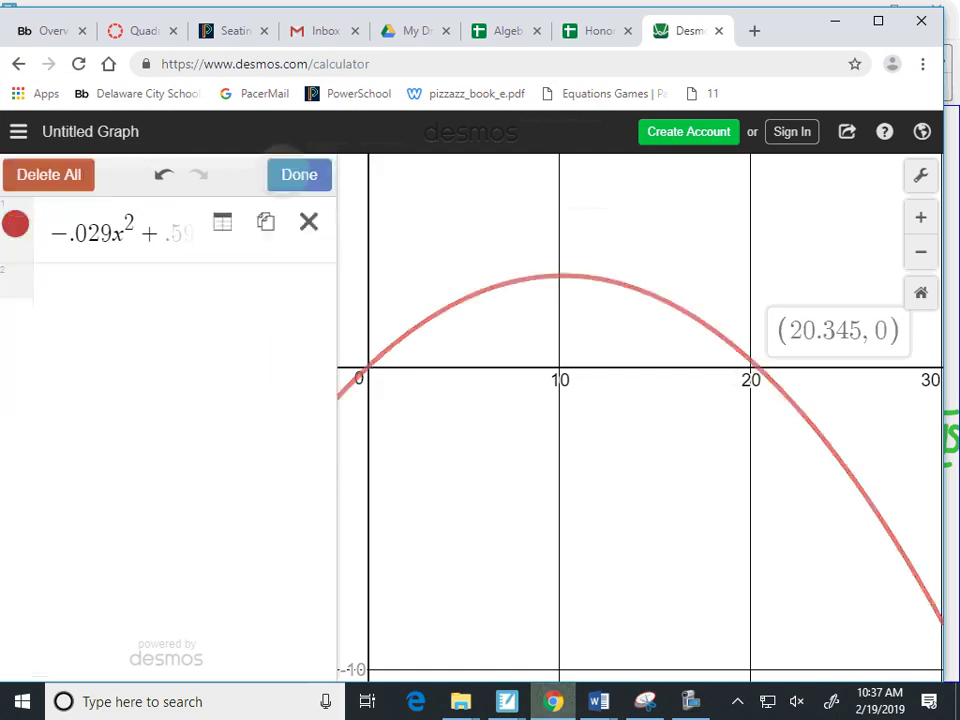
{"action": "left_click", "coordinate": [223, 221]}
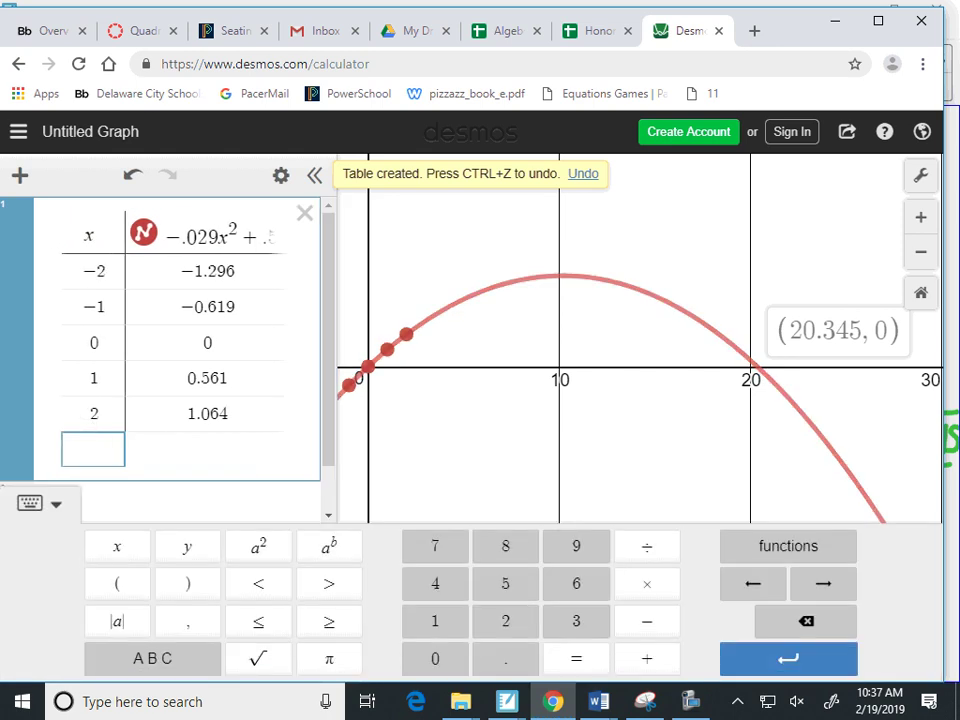
{"action": "type", "text": "2.25"}
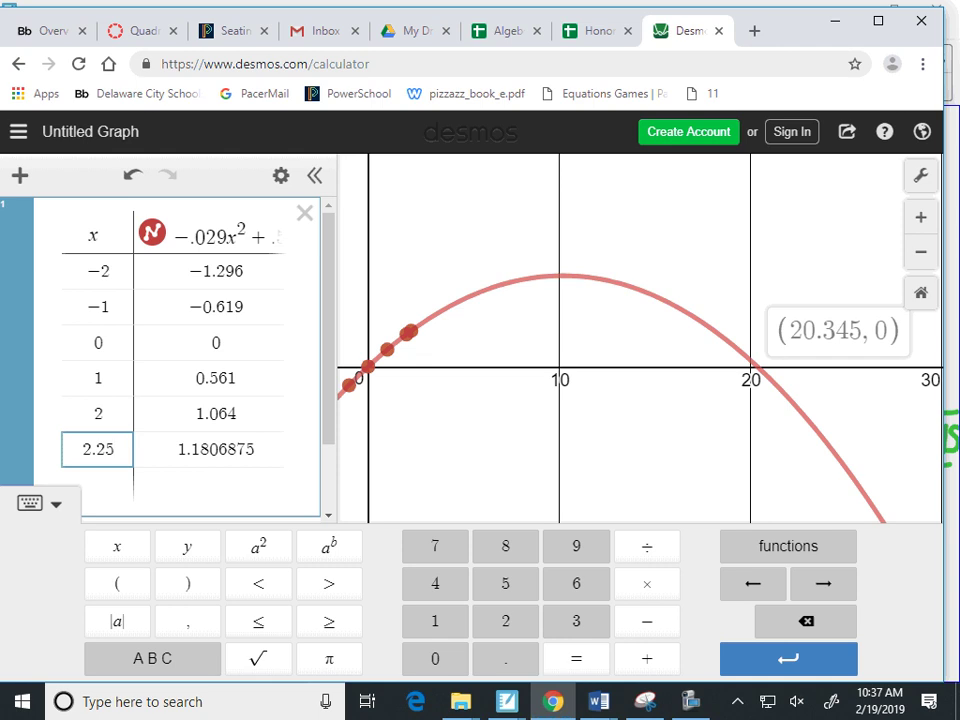
In SMART Notebook, write "1.18 ft high" in purple on the answer blank for part c.
{"action": "key", "text": "alt+Tab"}
{"action": "left_click_drag", "start_coordinate": [686, 612], "coordinate": [684, 648]}
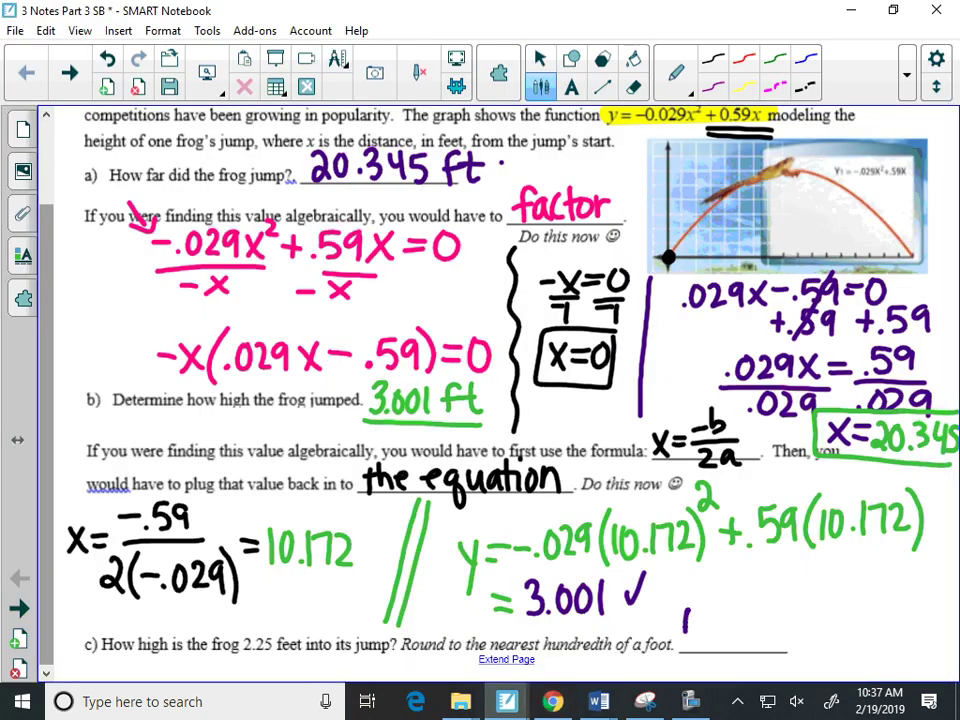
{"action": "left_click", "coordinate": [702, 646]}
{"action": "mouse_move", "coordinate": [714, 610]}
{"action": "left_mouse_down"}
{"action": "mouse_move", "coordinate": [712, 648]}
{"action": "mouse_move", "coordinate": [730, 640]}
{"action": "mouse_move", "coordinate": [756, 648]}
{"action": "mouse_move", "coordinate": [790, 626]}
{"action": "left_mouse_up"}
{"action": "left_click", "coordinate": [768, 607]}
{"action": "mouse_move", "coordinate": [784, 612]}
{"action": "left_mouse_down"}
{"action": "mouse_move", "coordinate": [782, 648]}
{"action": "mouse_move", "coordinate": [822, 646]}
{"action": "left_mouse_up"}
{"action": "mouse_move", "coordinate": [830, 628]}
{"action": "left_mouse_down"}
{"action": "mouse_move", "coordinate": [845, 628]}
{"action": "mouse_move", "coordinate": [826, 668]}
{"action": "left_mouse_up"}
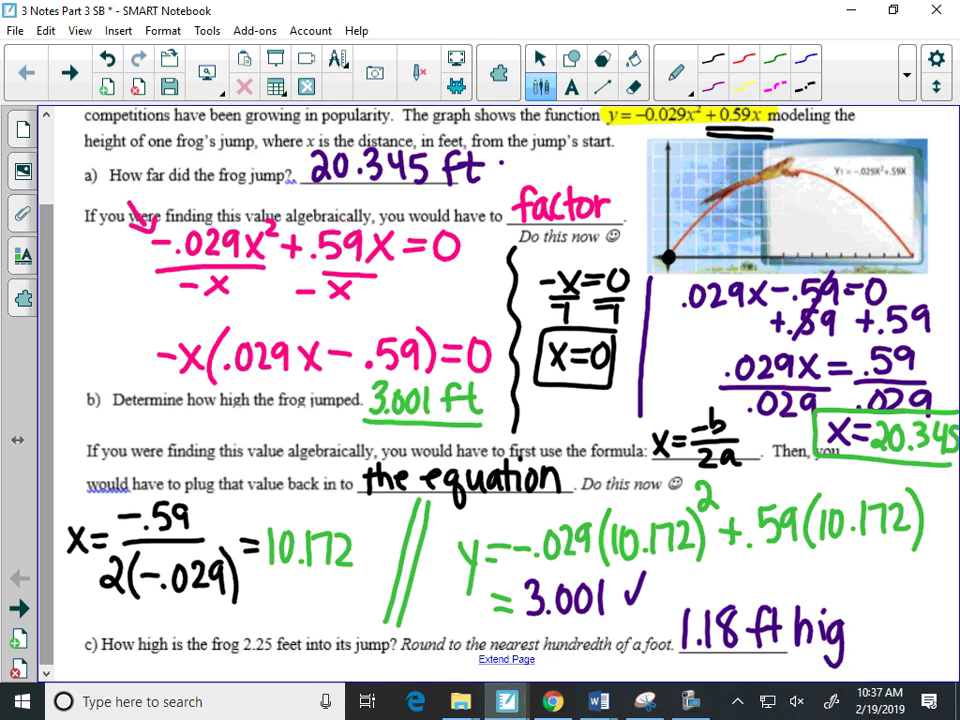
{"action": "left_click_drag", "start_coordinate": [856, 612], "coordinate": [872, 642]}
{"action": "left_click", "coordinate": [540, 58]}
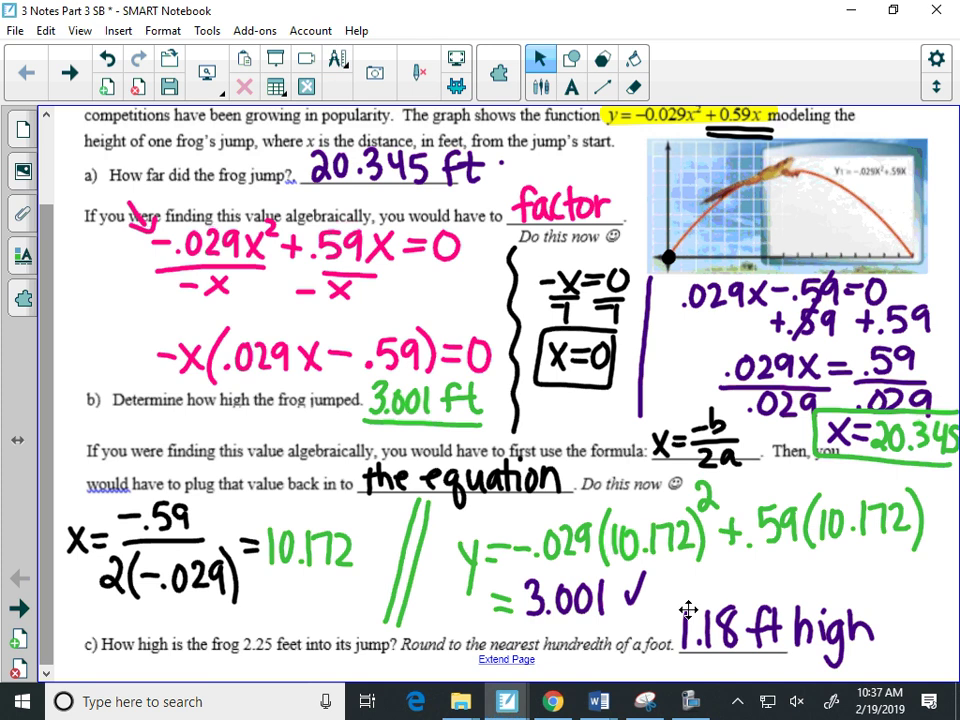
{"action": "left_click", "coordinate": [689, 700]}
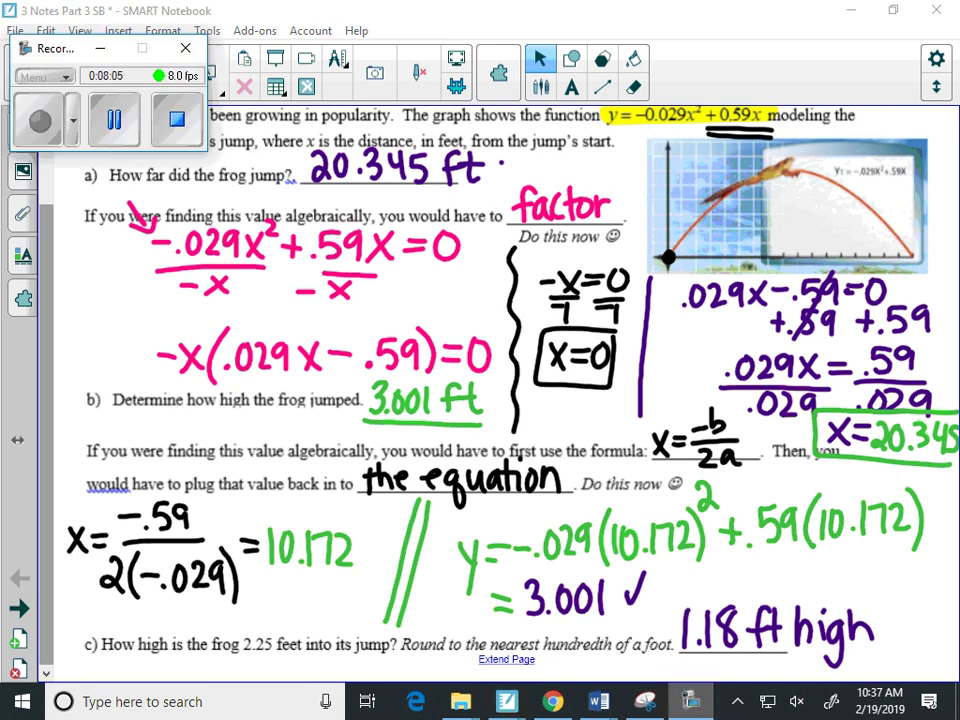